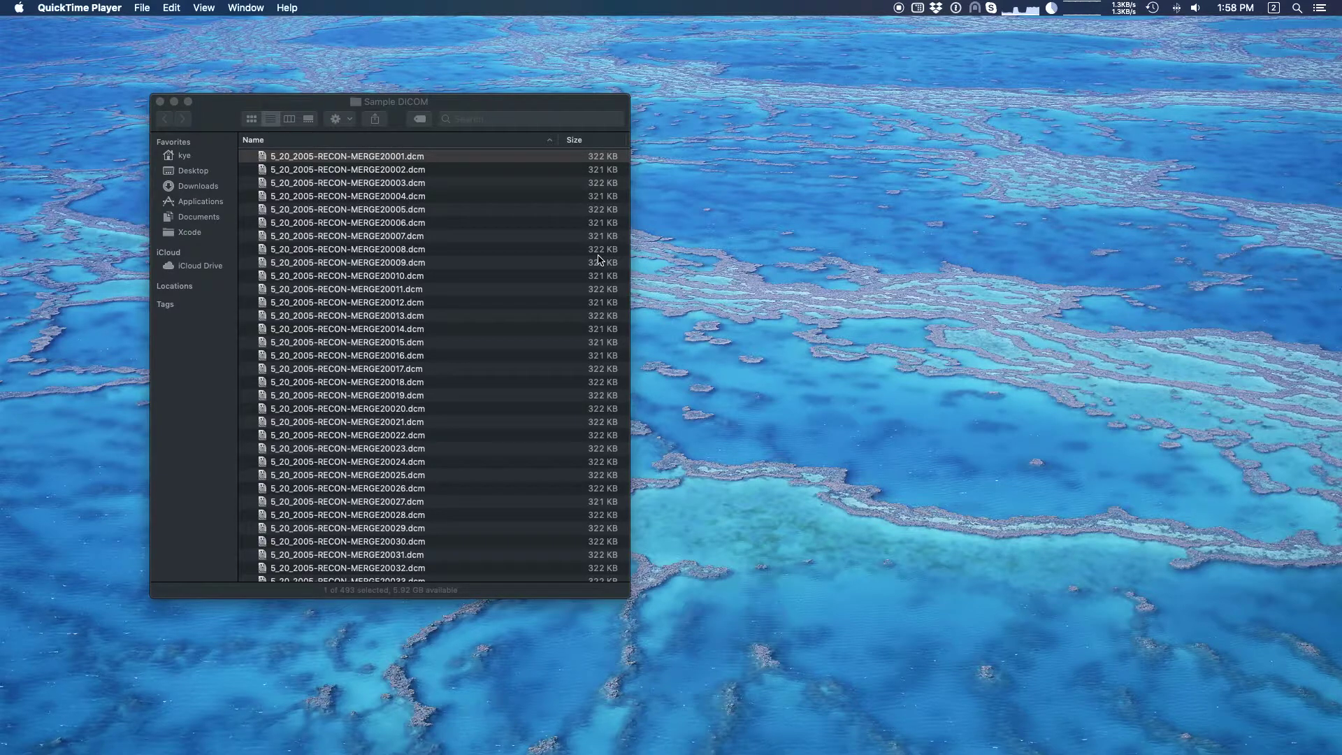
- Browse the Sample DICOM folder's slice files and select its Dicomdir file
click(468, 109)
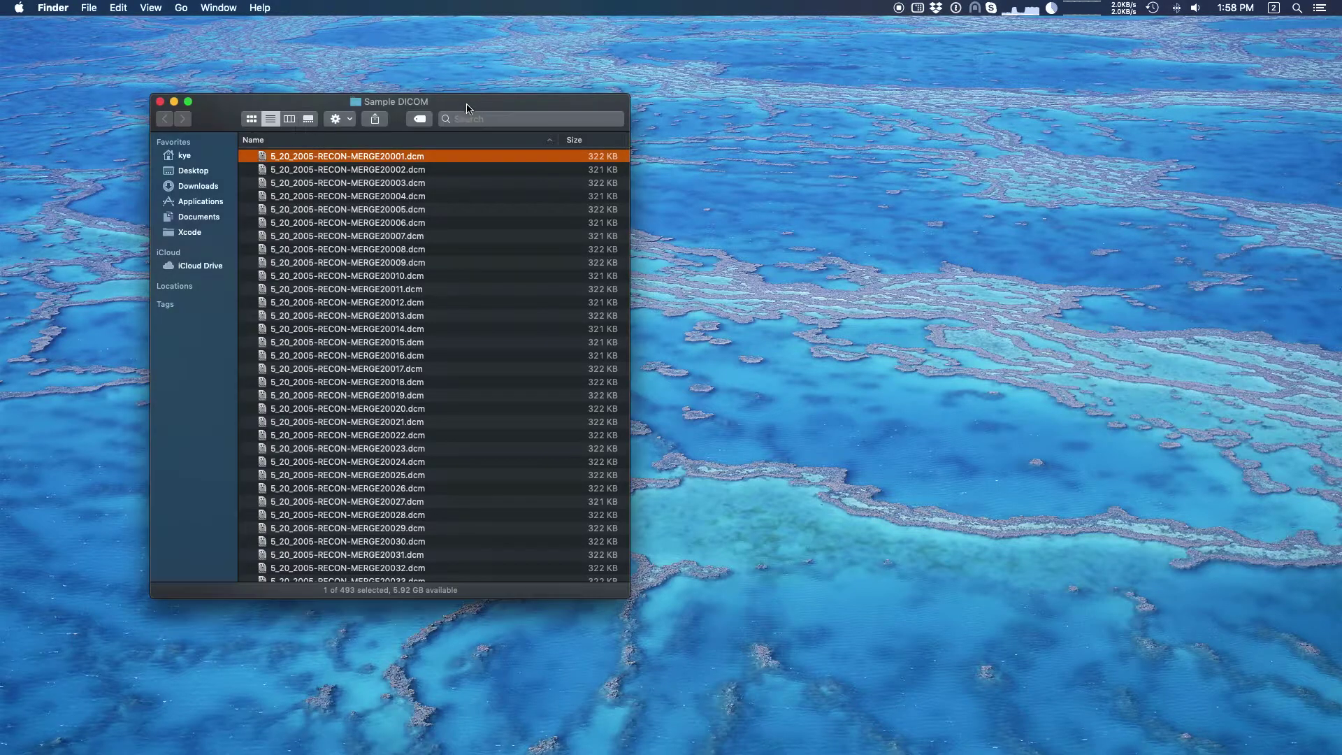
scroll(475, 322, down, 10)
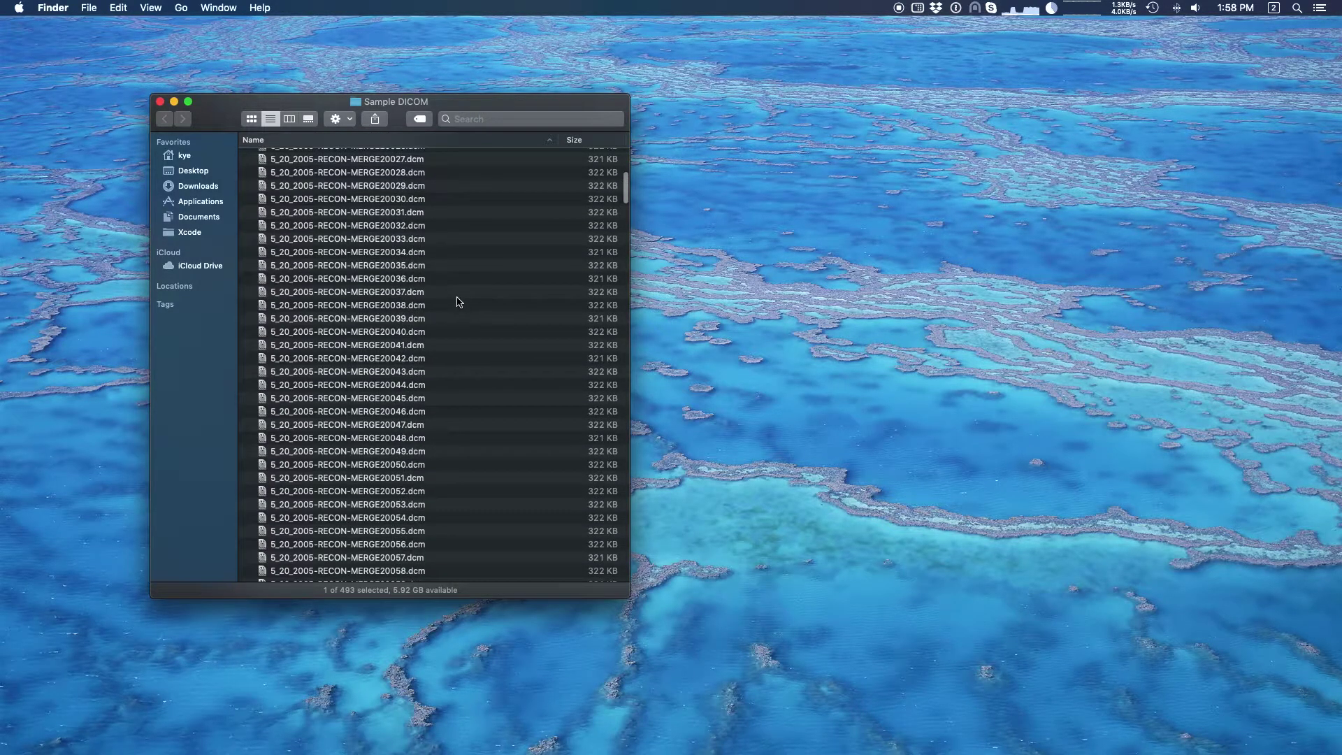
click(445, 295)
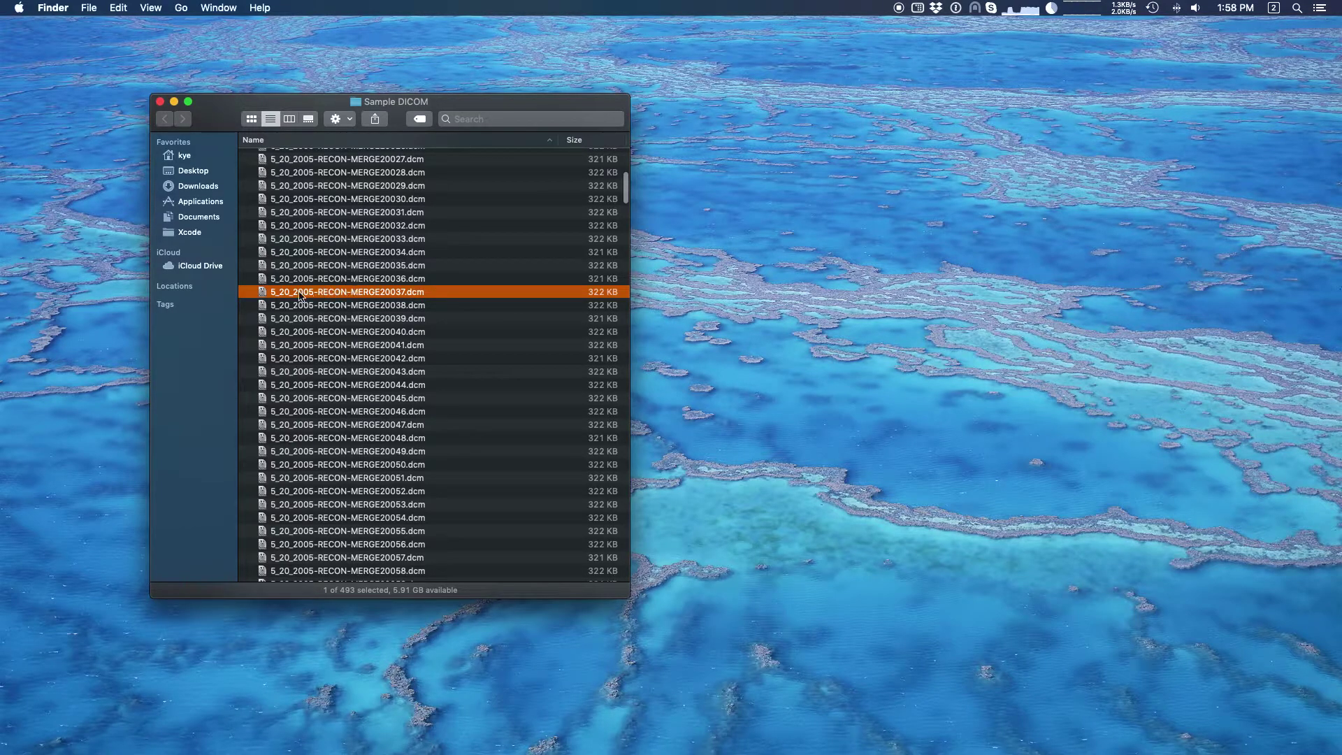
click(444, 306)
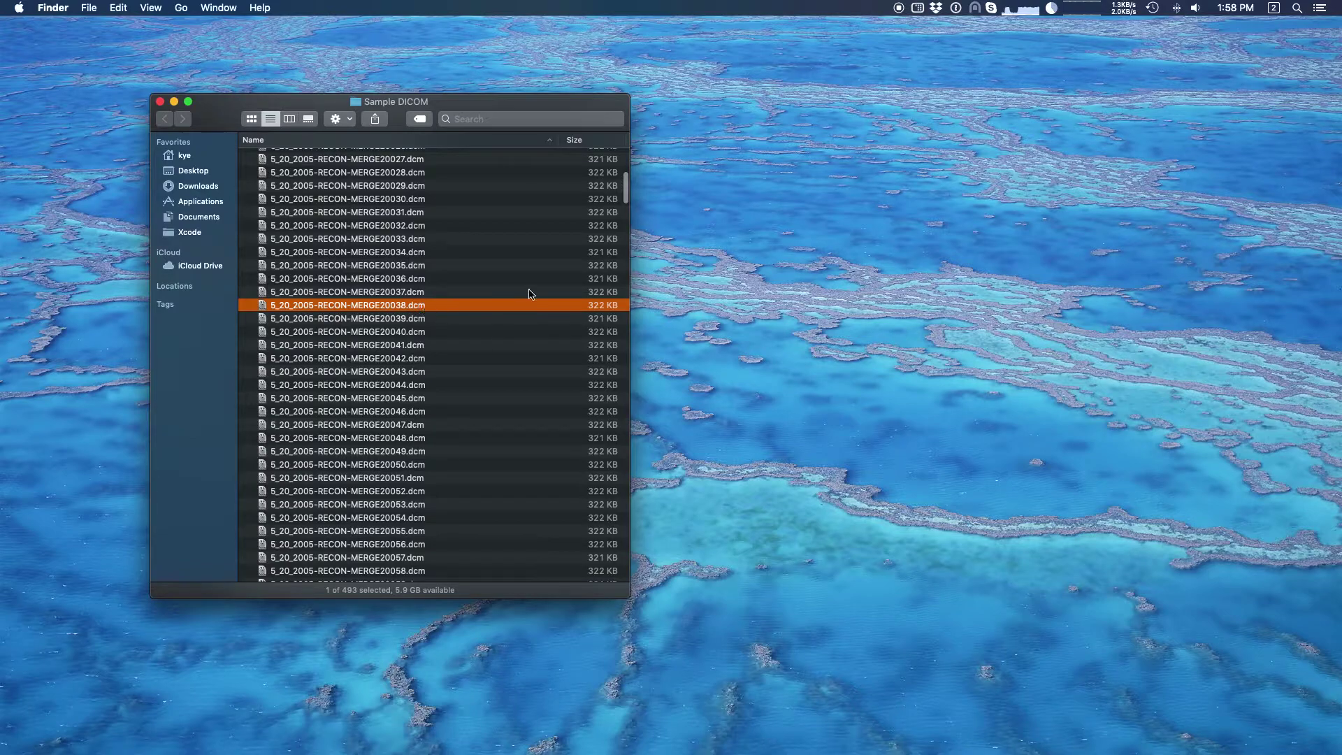
drag(625, 198, 629, 584)
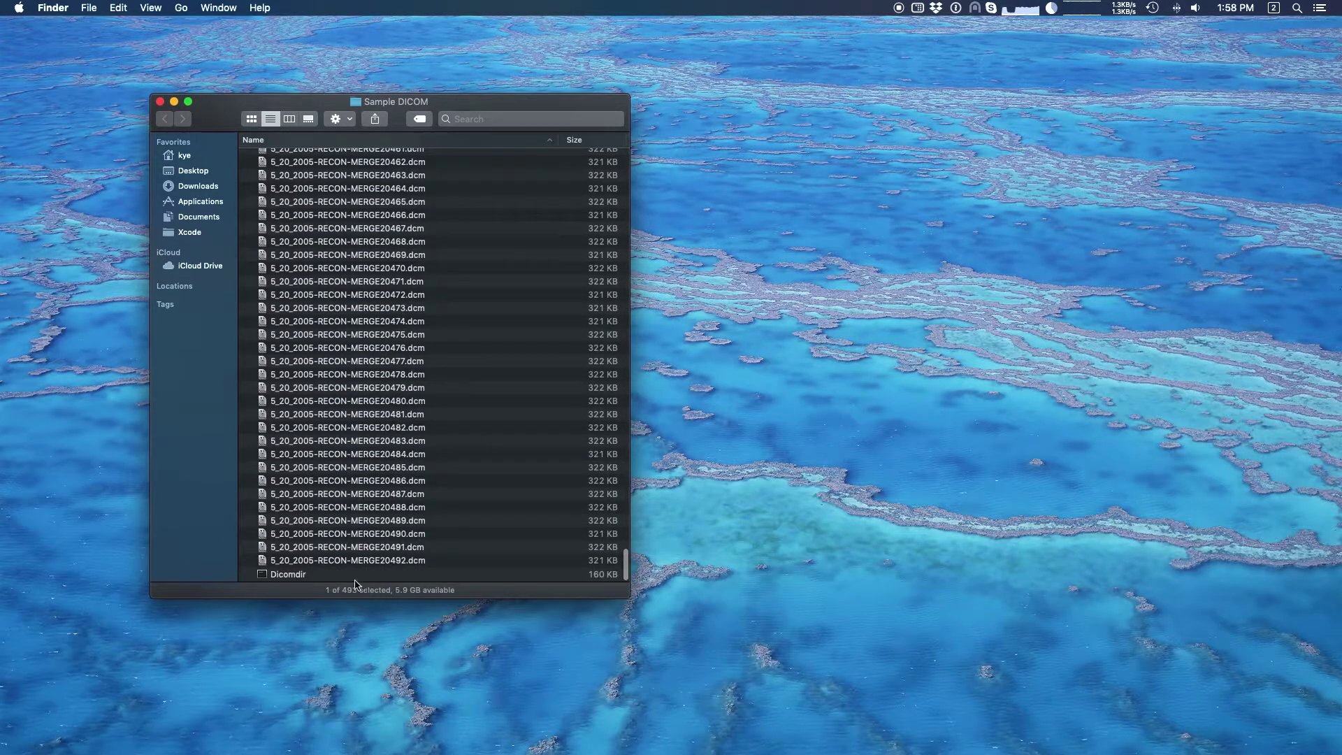
click(322, 574)
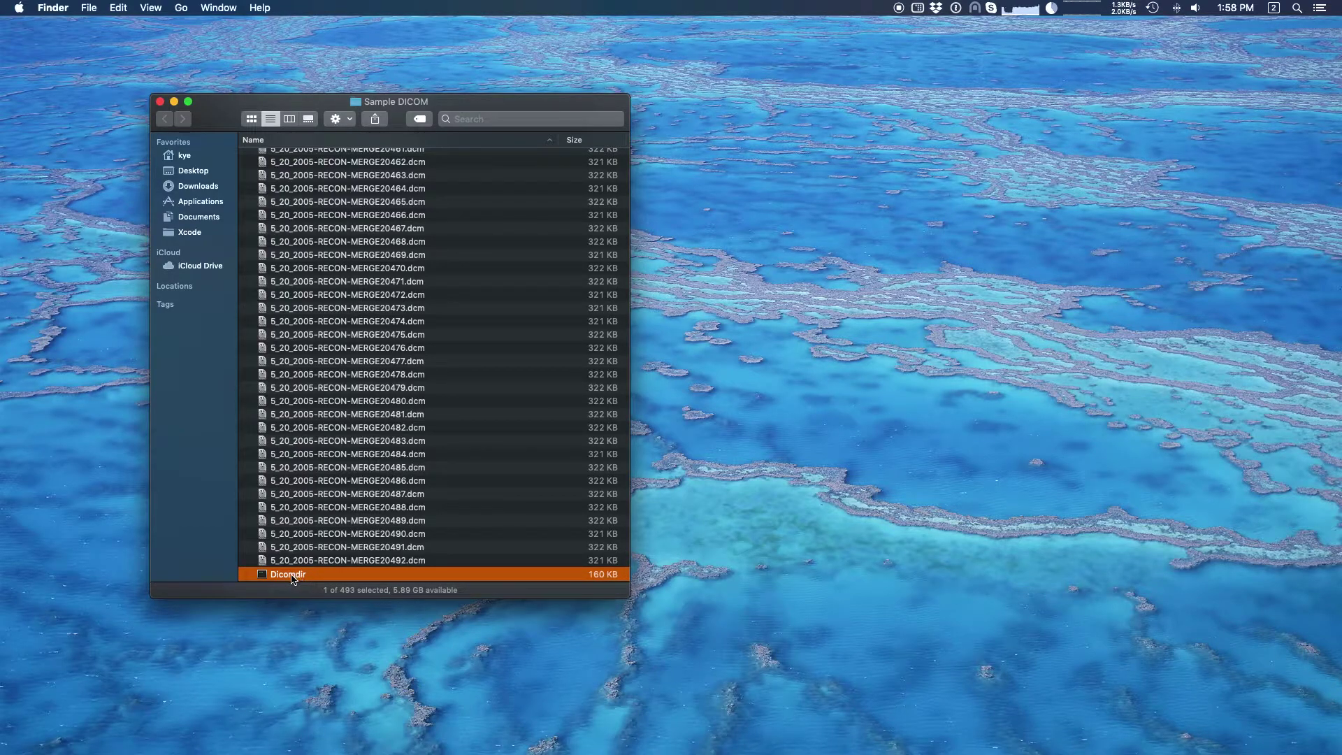
click(464, 521)
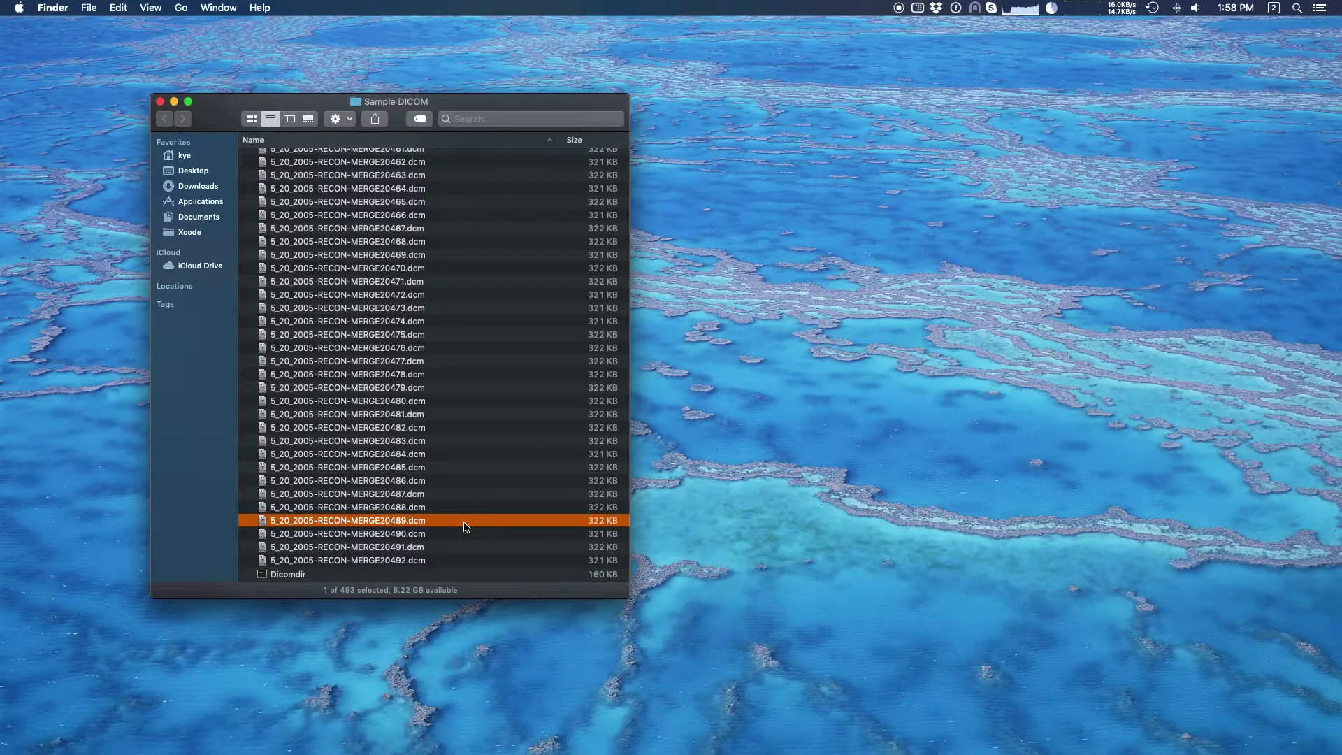
key(super+a)
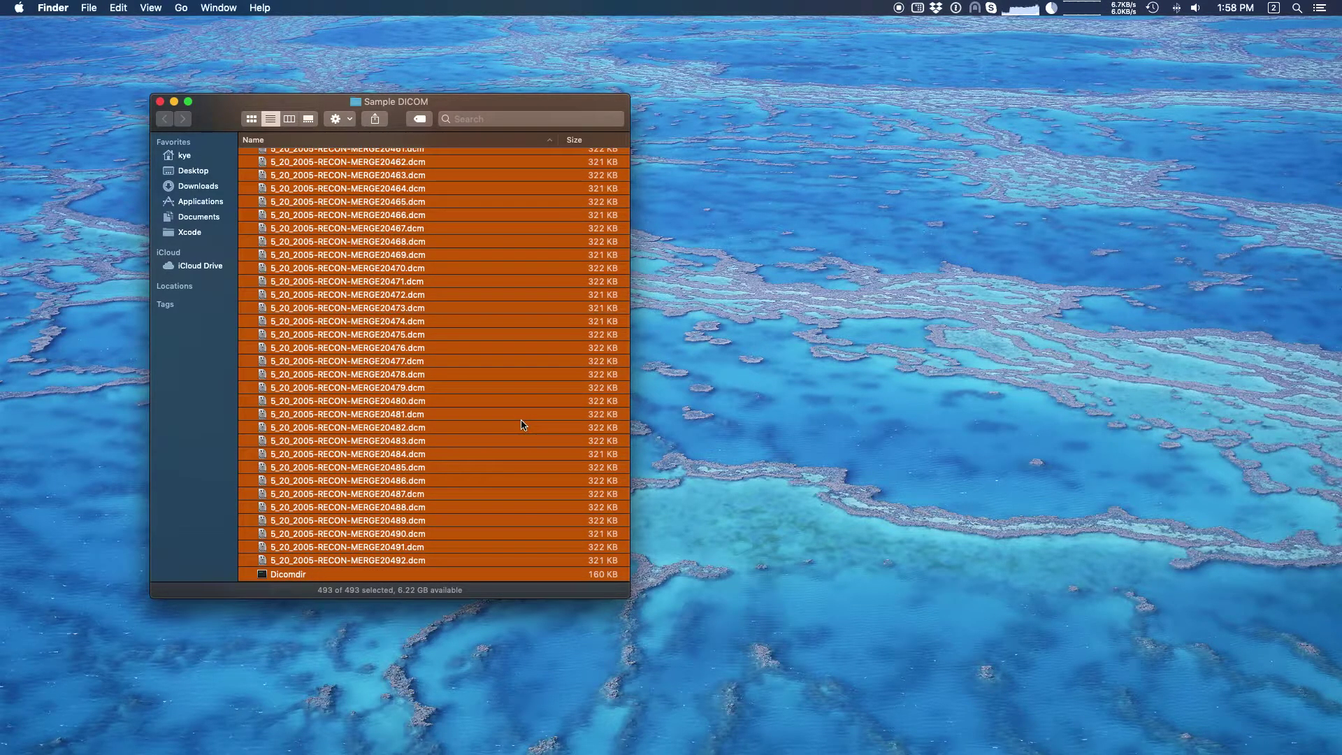
click(386, 575)
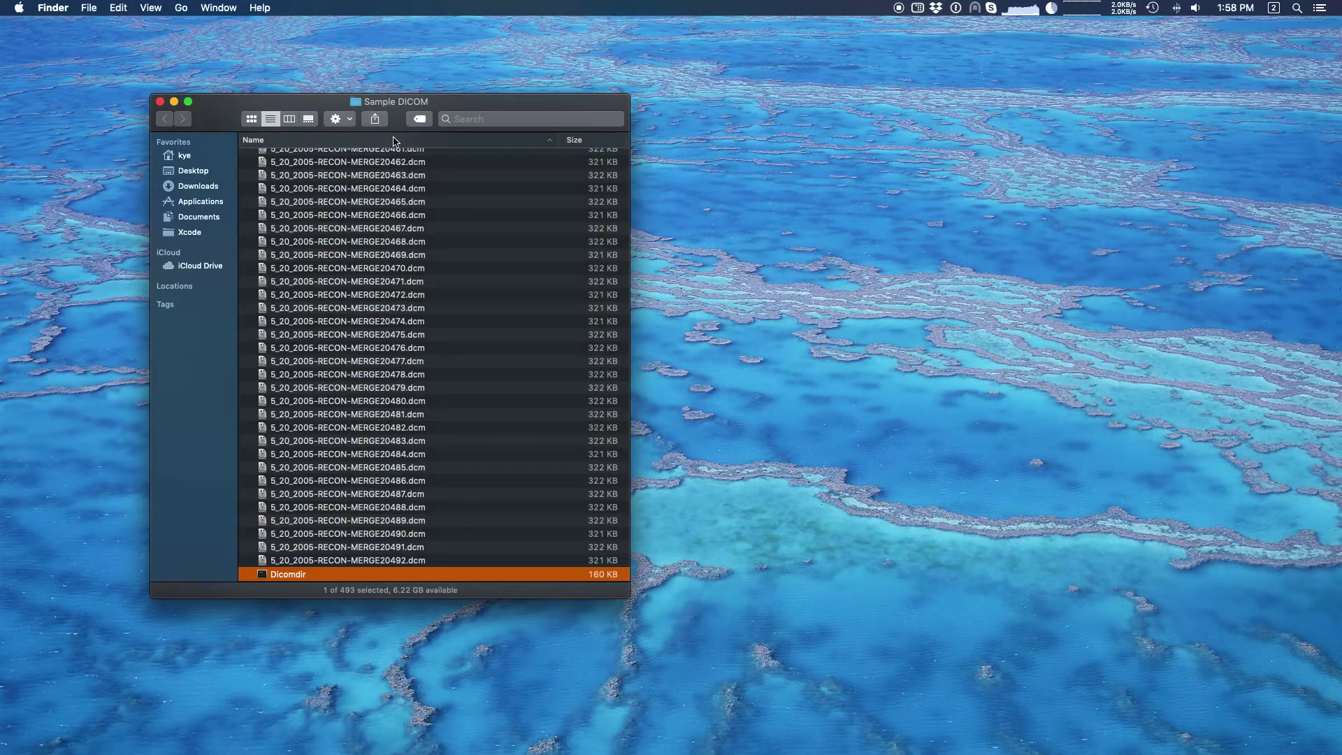
drag(356, 106, 359, 105)
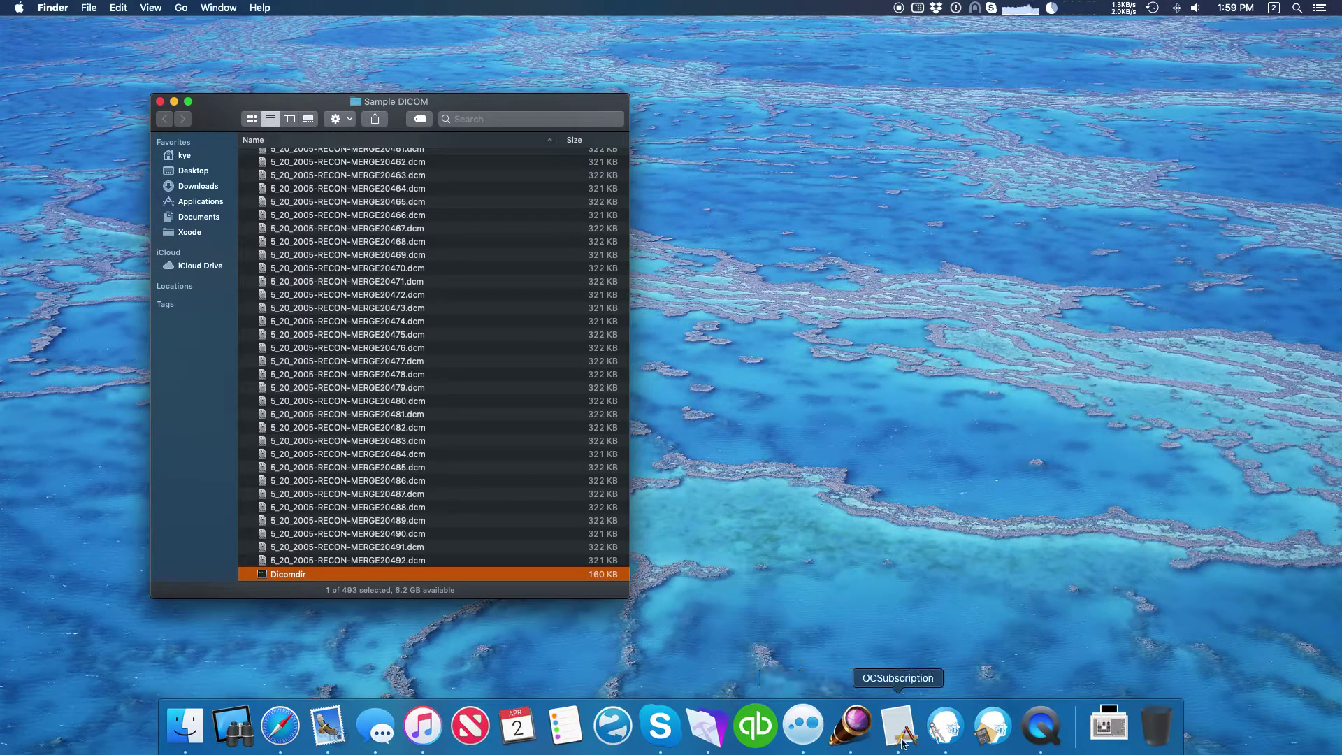
- Create a new patient and drag the Sample DICOM folder into it to import the scan
click(943, 736)
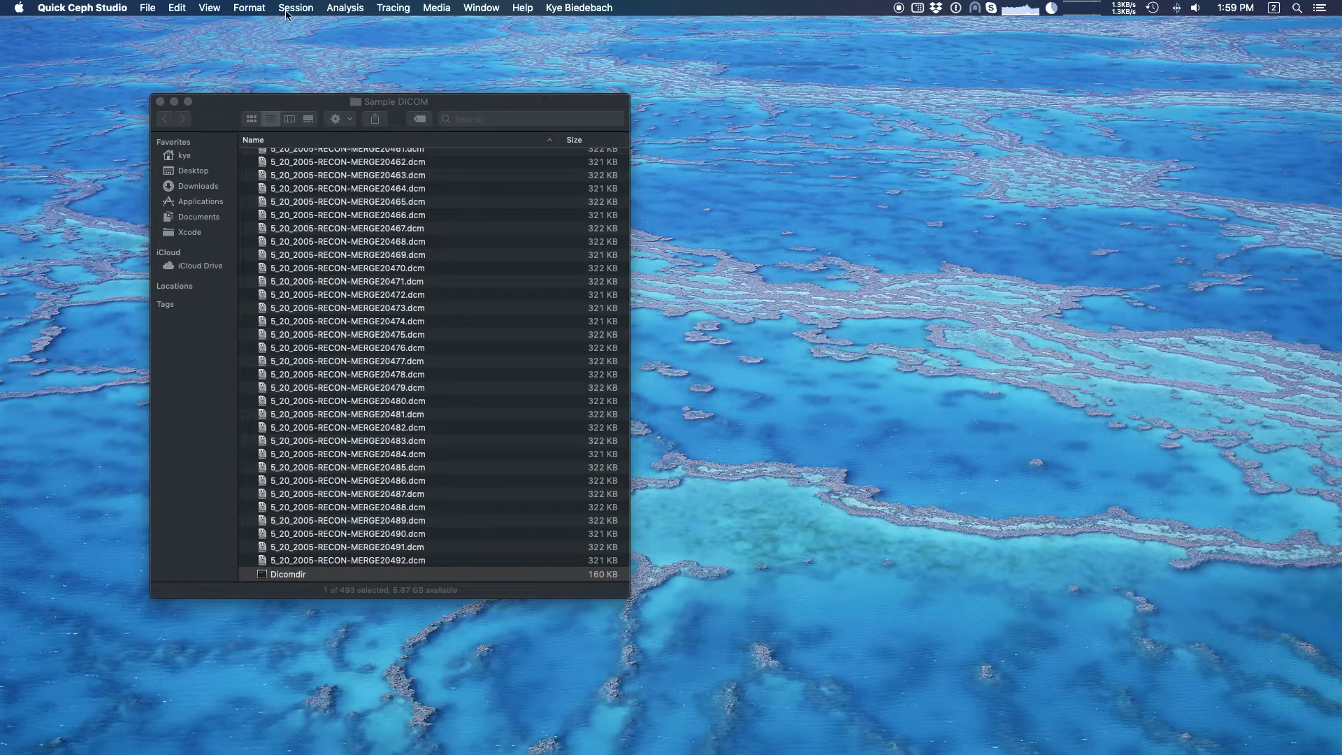
click(147, 8)
click(157, 28)
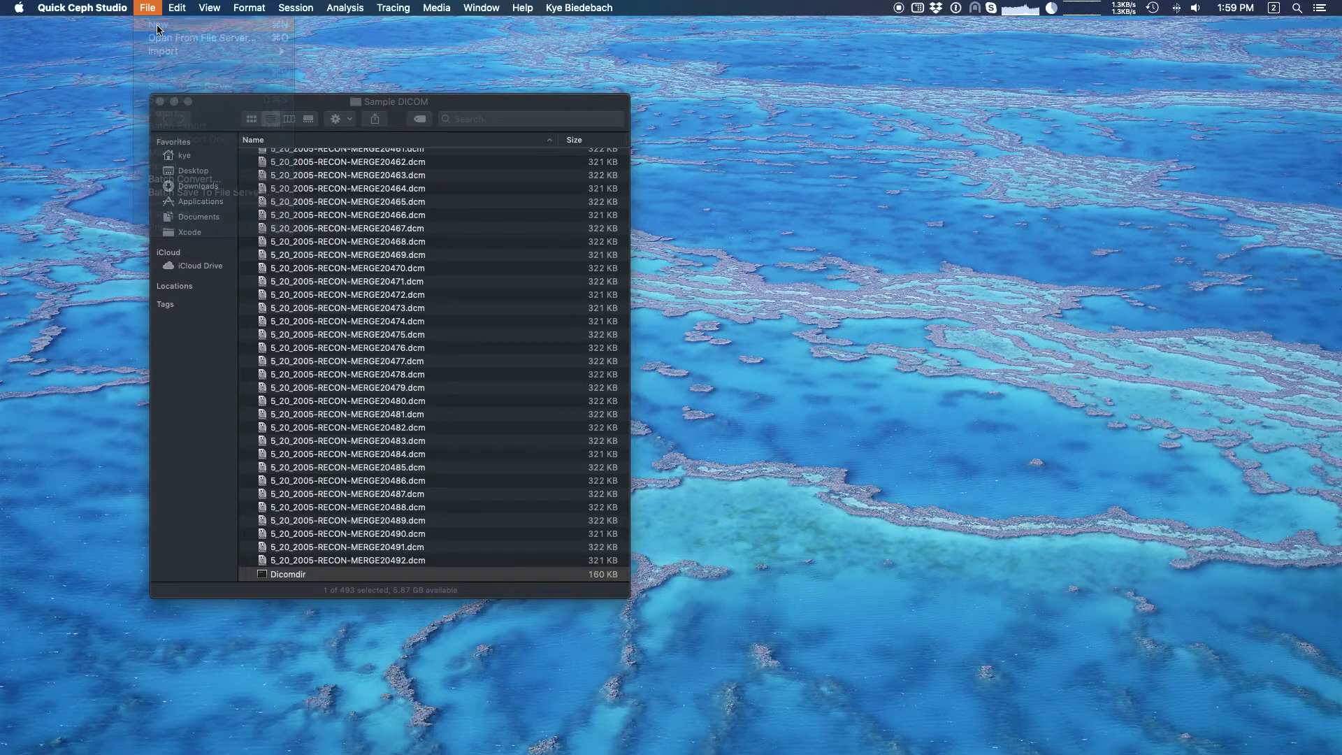
drag(458, 90, 528, 76)
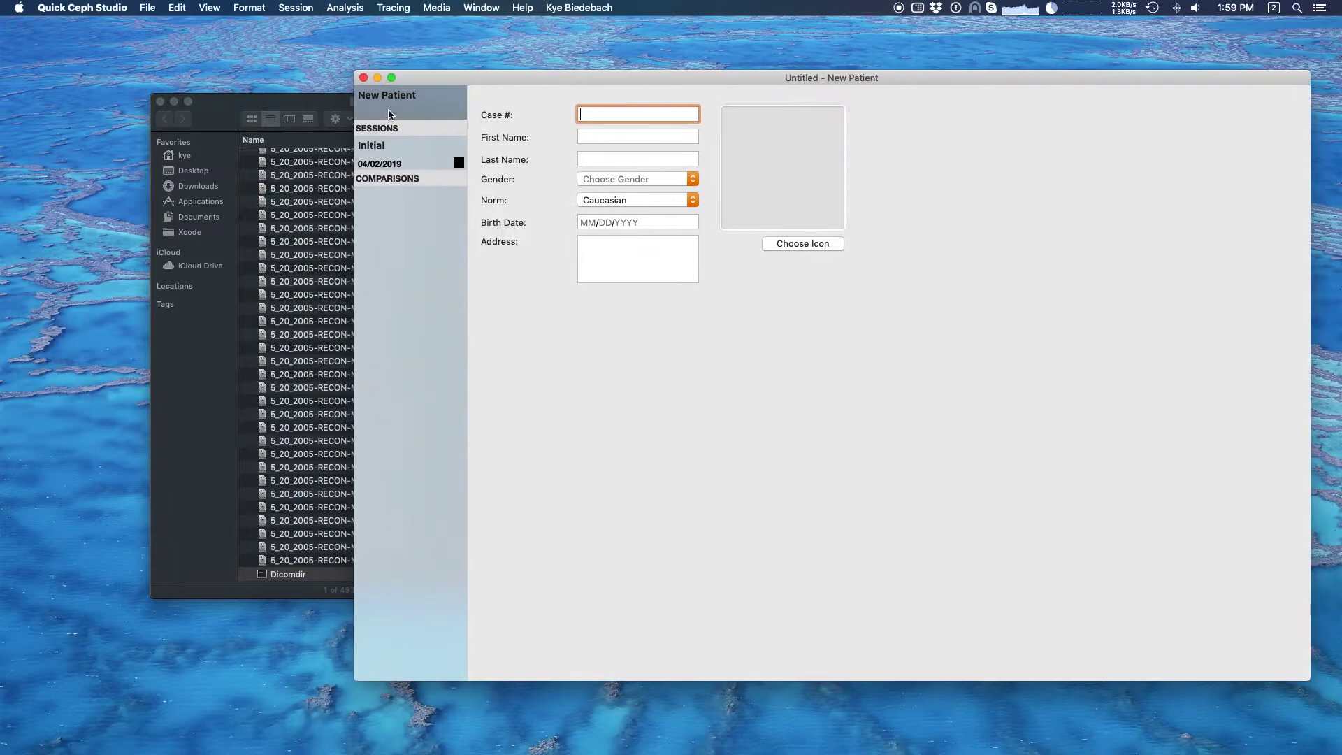
click(223, 108)
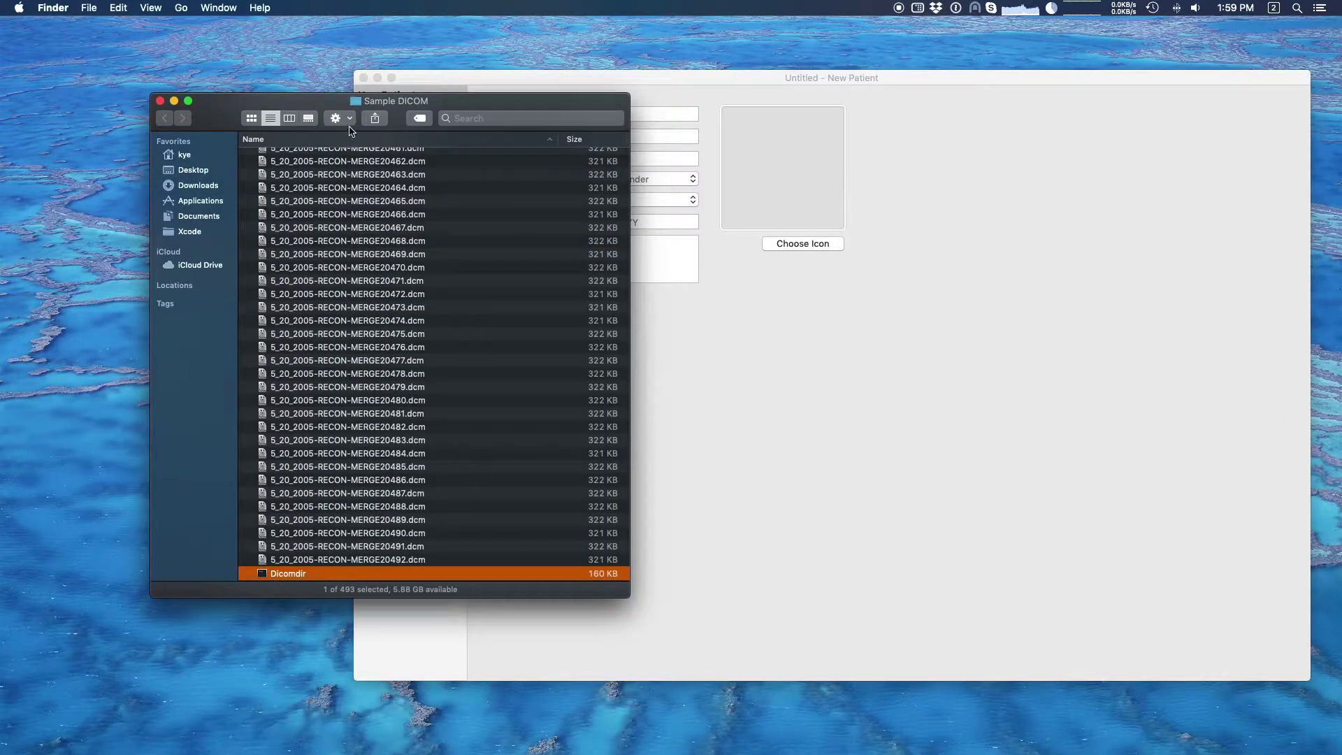
drag(355, 100, 907, 361)
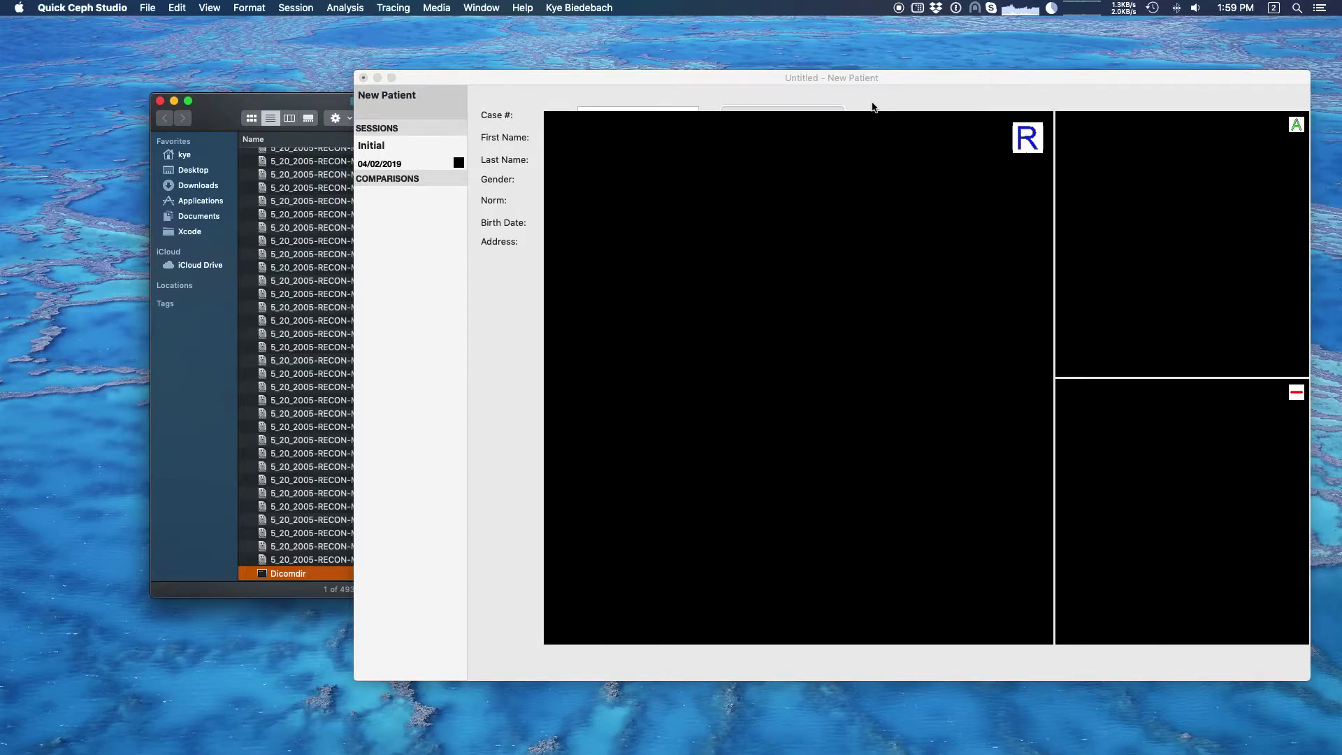
drag(662, 76, 490, 92)
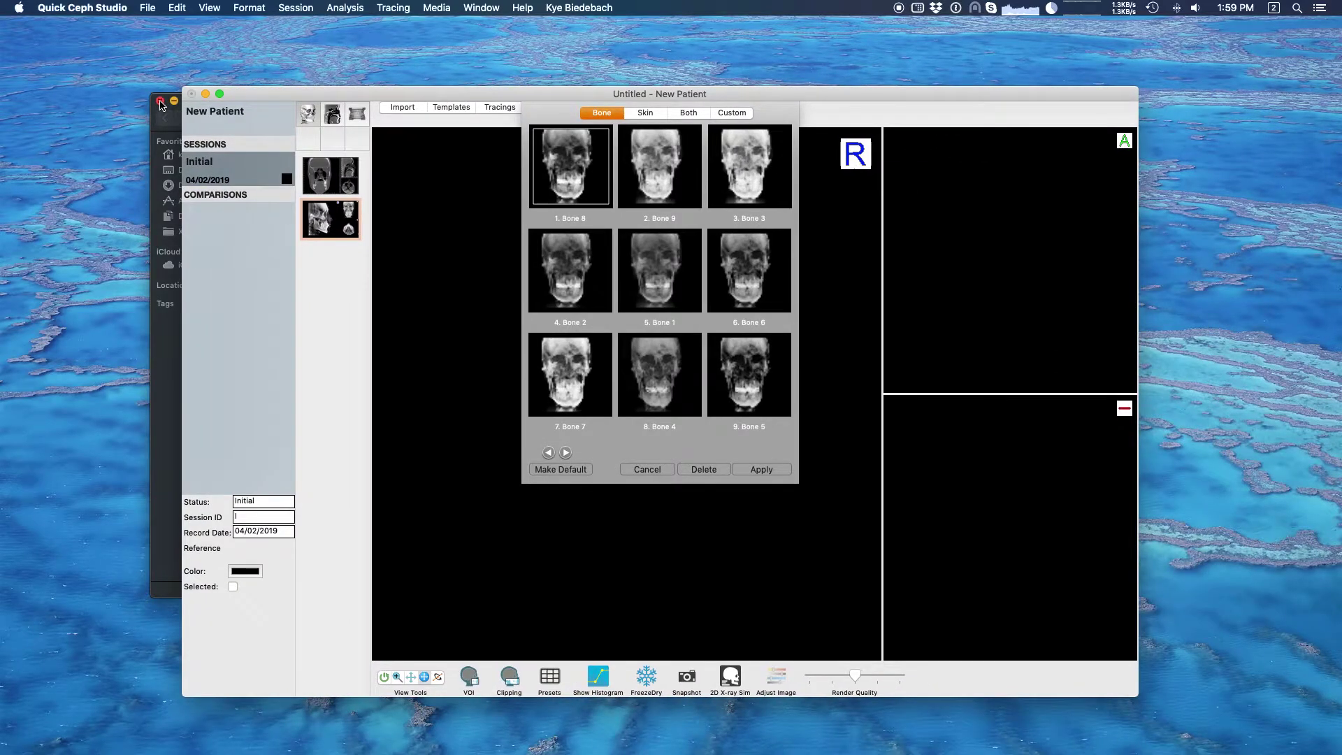
- Close the Finder window and preview the Bone 1, 2, 9, 7 and 4 presets
click(160, 101)
drag(316, 96, 258, 42)
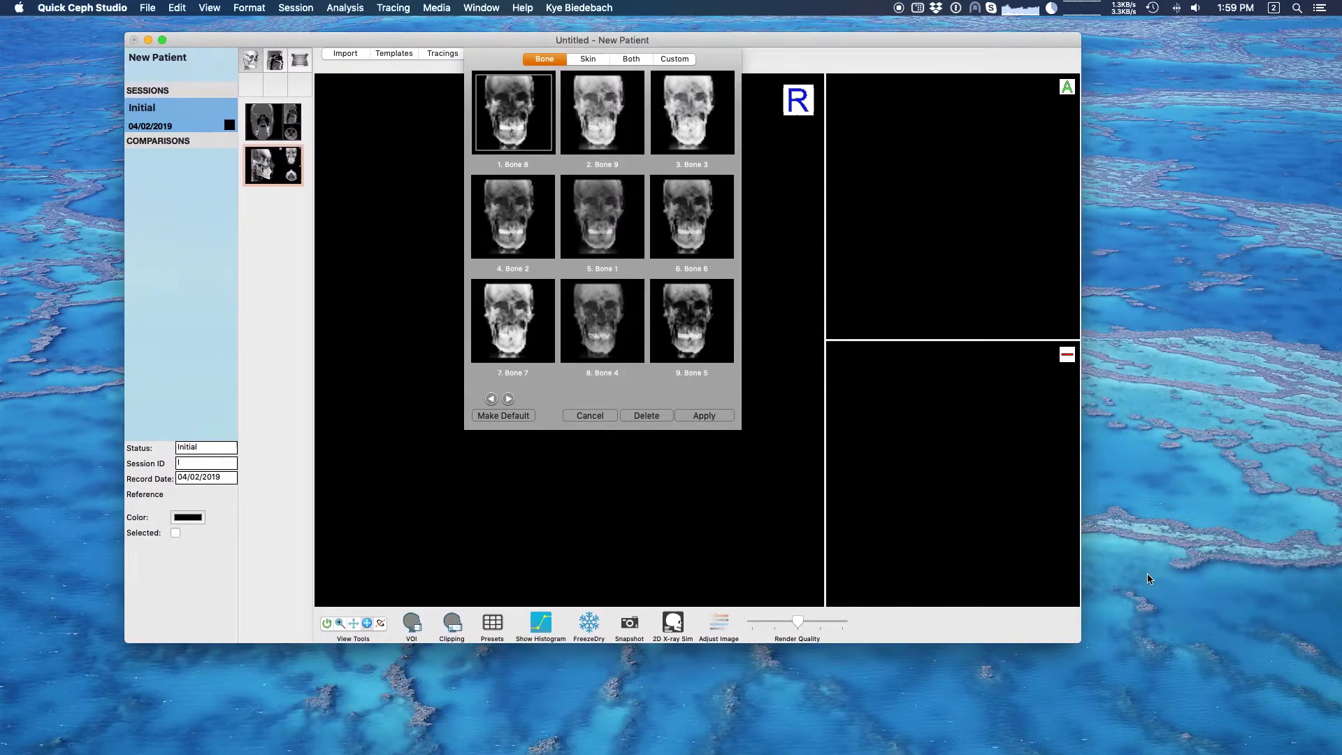
click(594, 194)
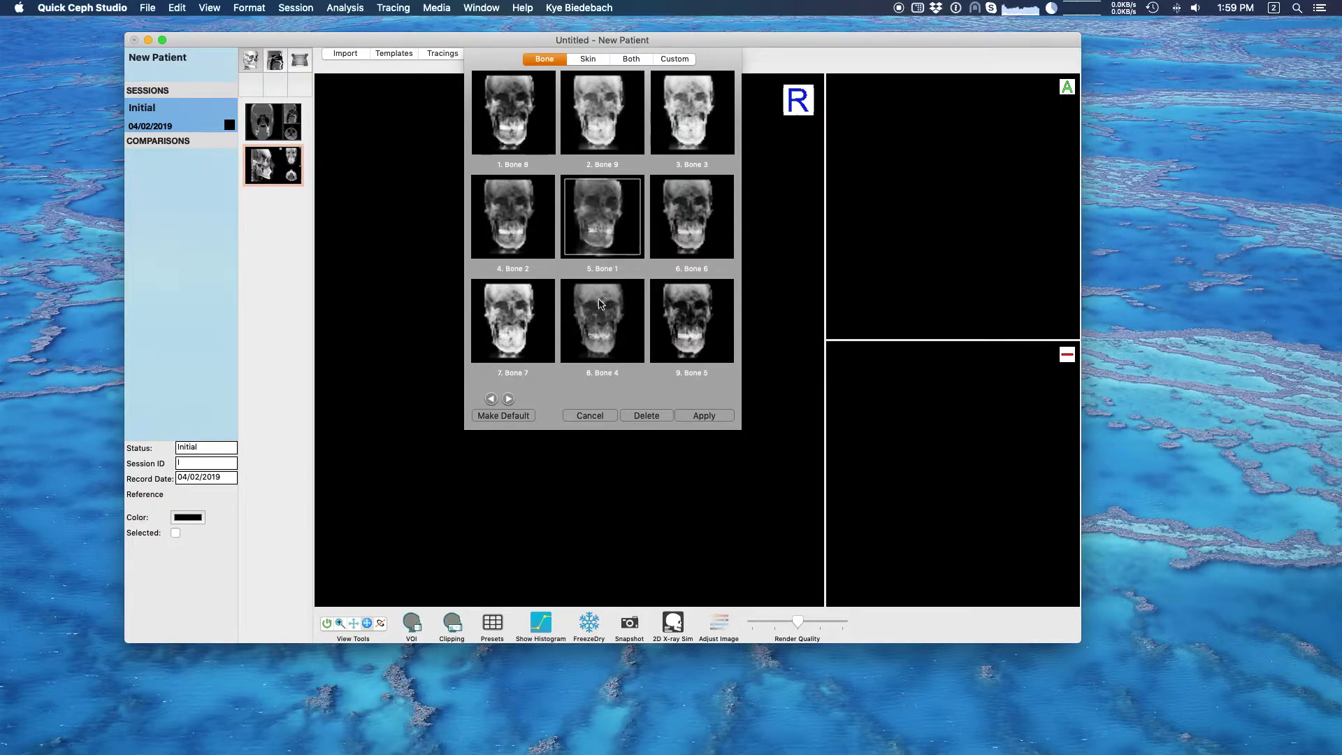
click(542, 211)
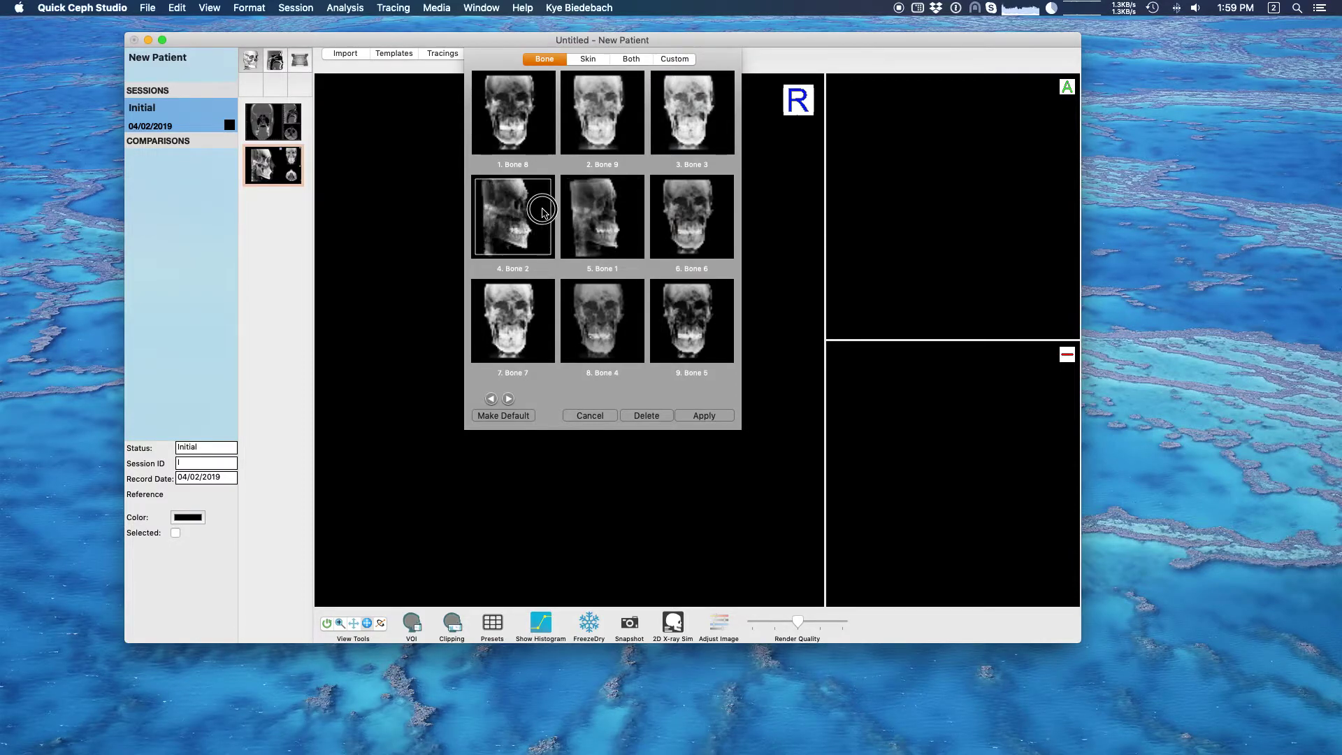
click(604, 126)
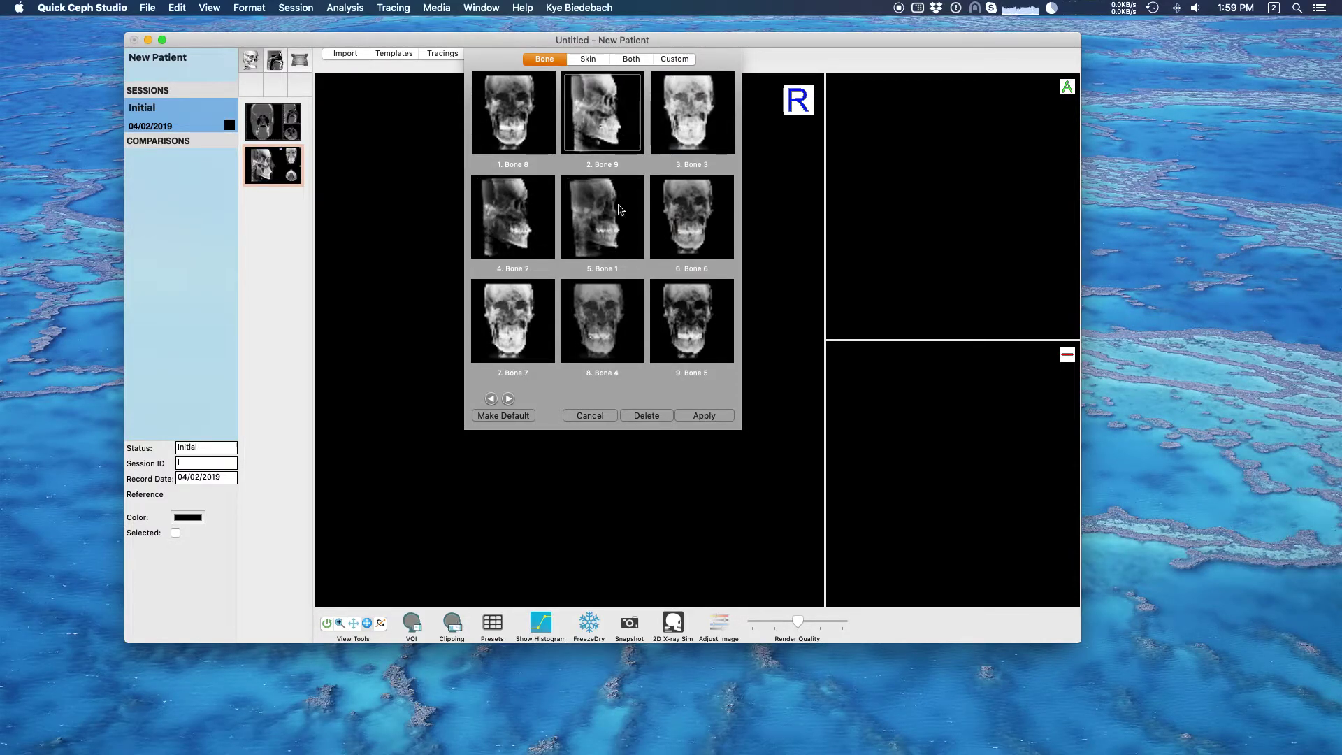
click(518, 335)
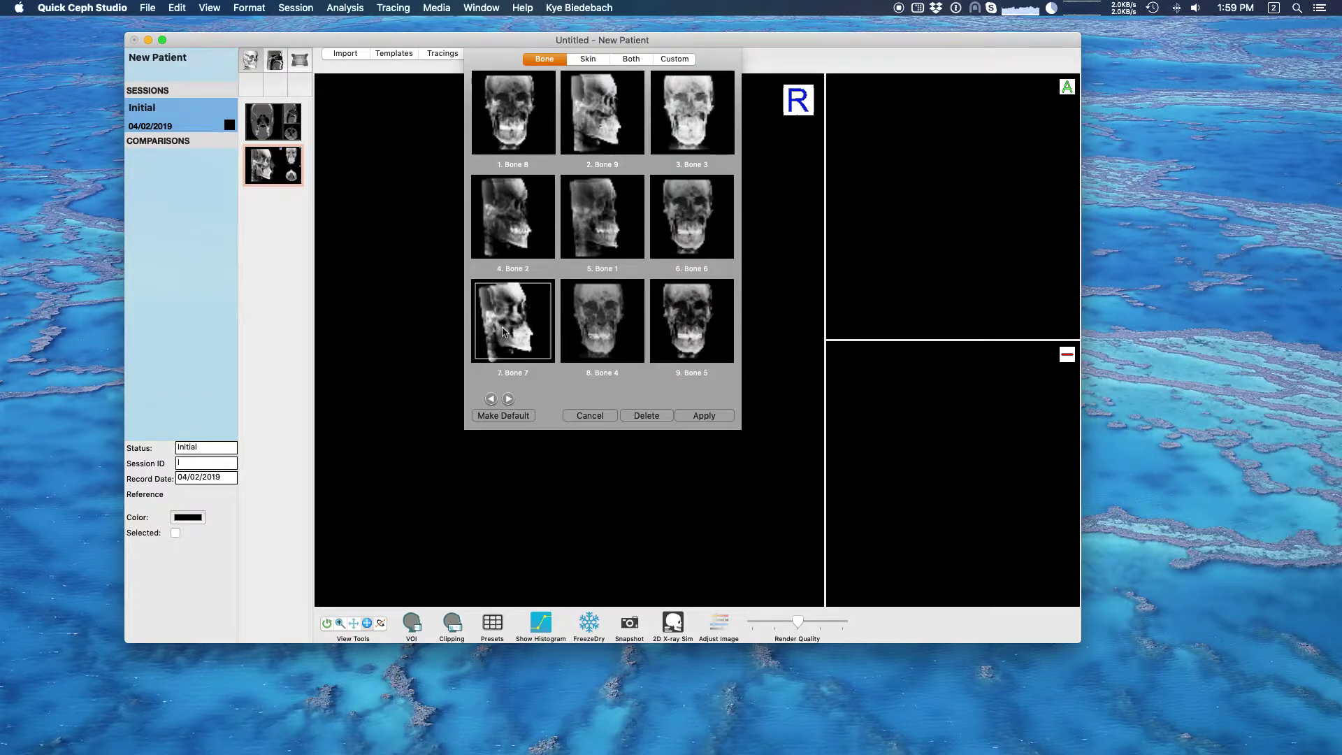
click(622, 320)
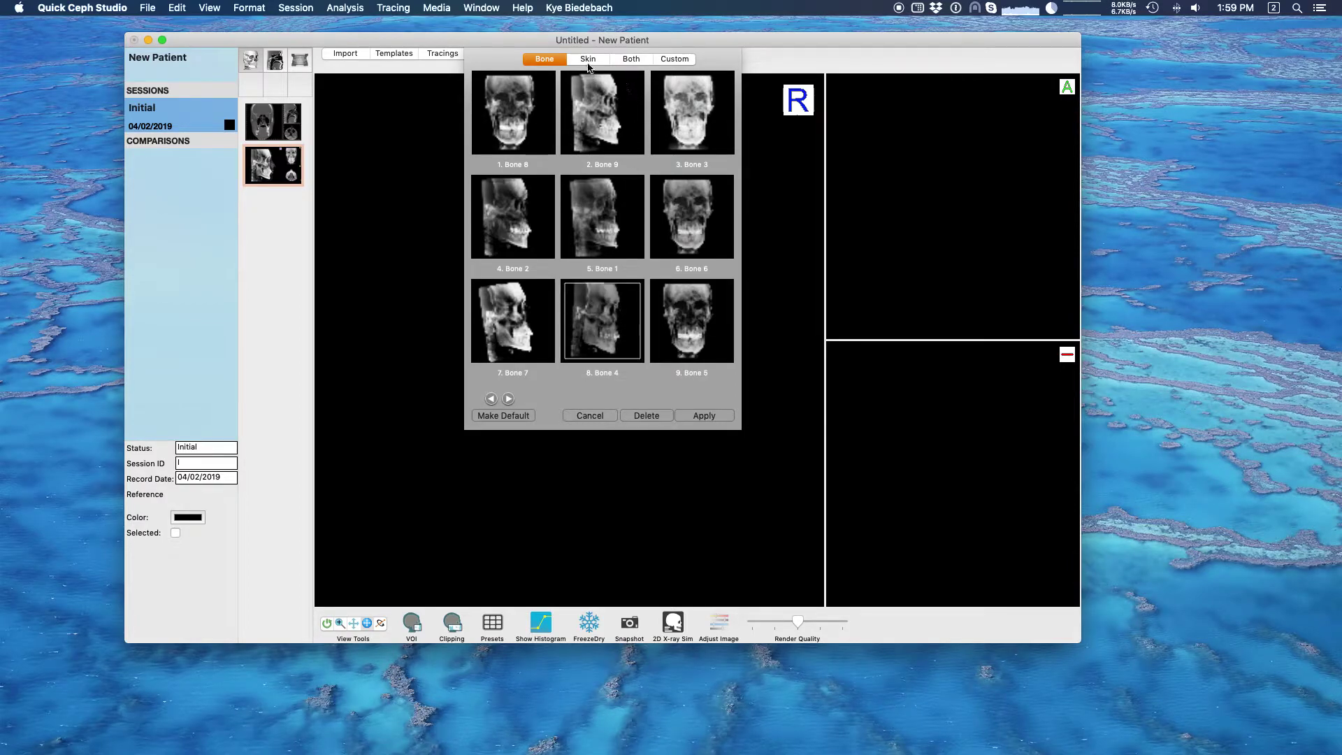
- Check the Skin and Both preset tabs, then apply Bone 4 from the Bone tab
click(587, 60)
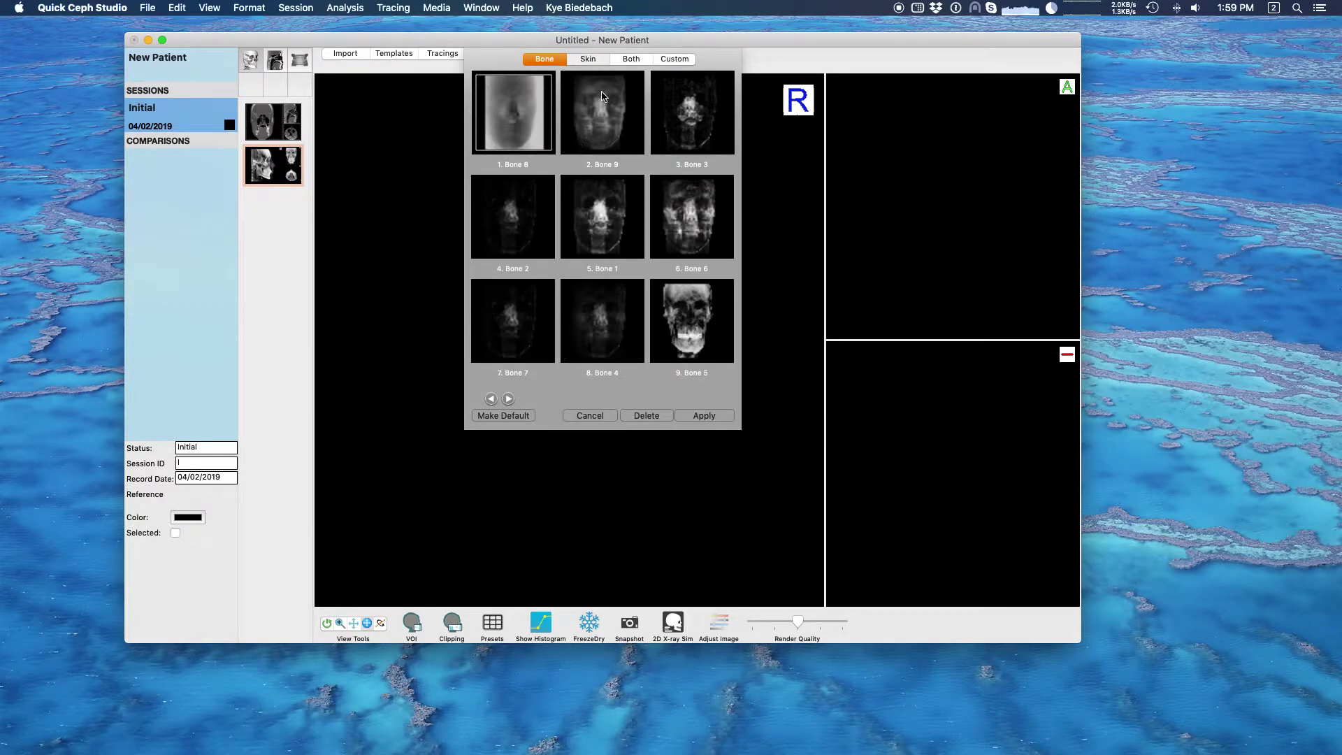
click(627, 61)
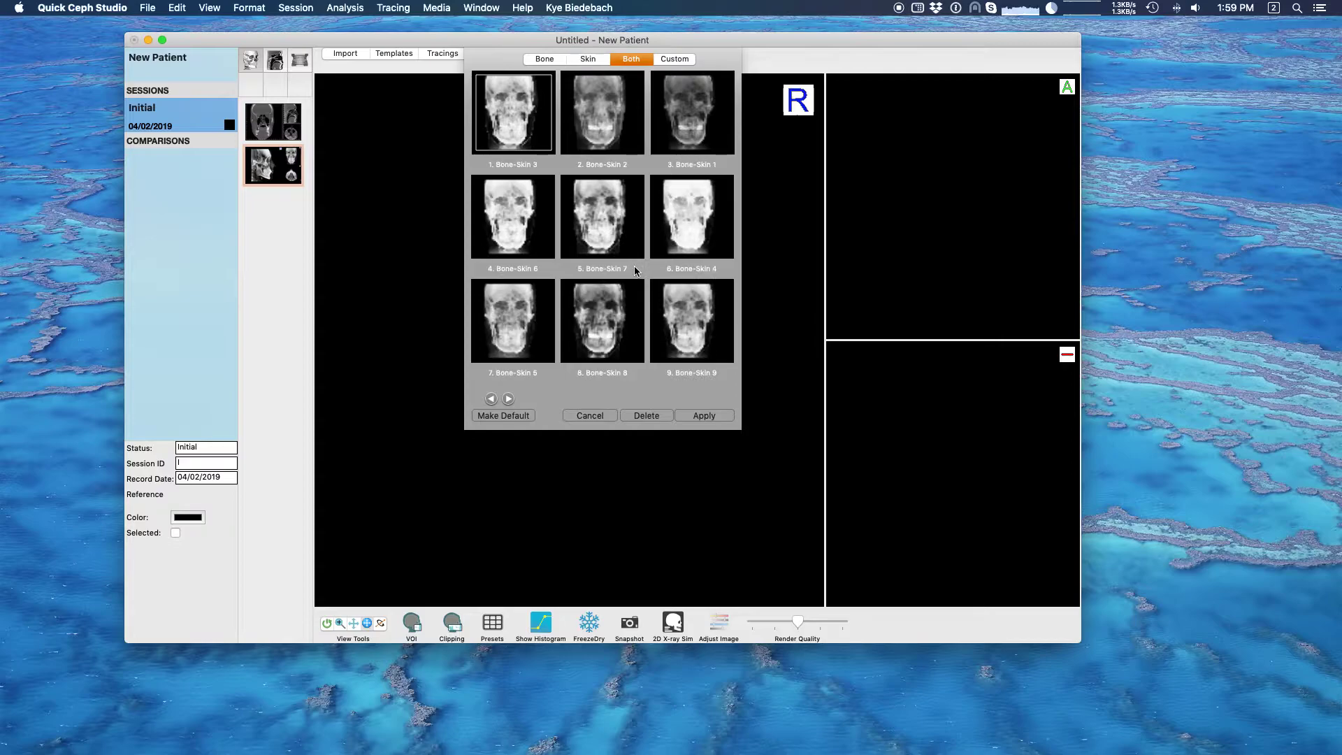
click(543, 59)
click(601, 333)
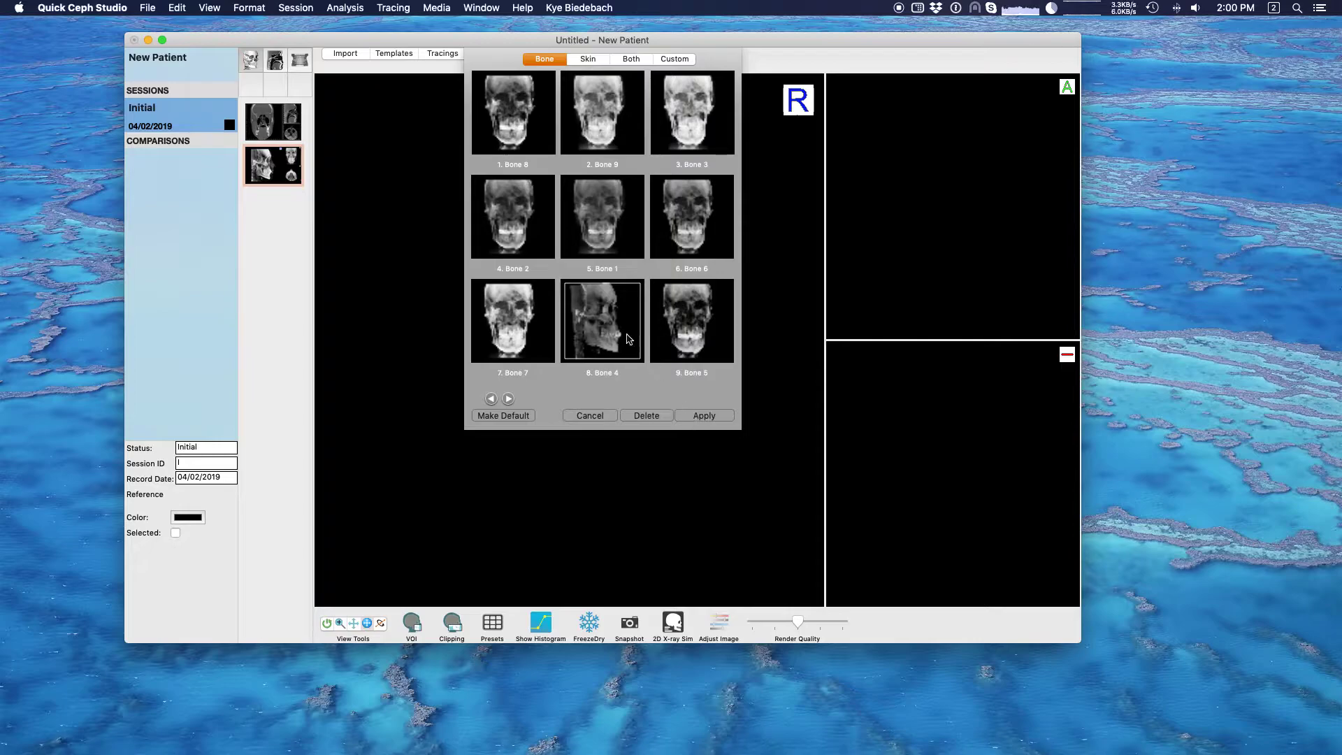
click(721, 416)
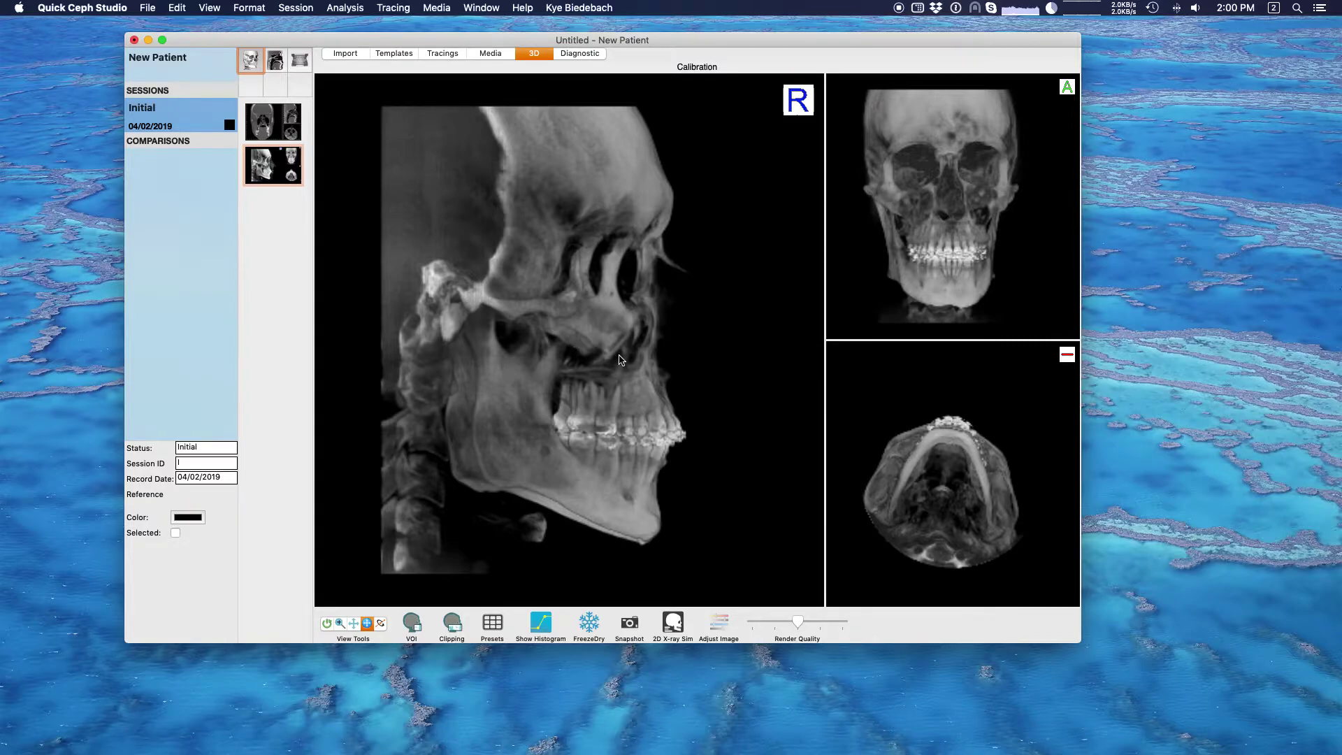
- Rotate the lateral skull render slightly toward a frontal view
drag(573, 341, 569, 341)
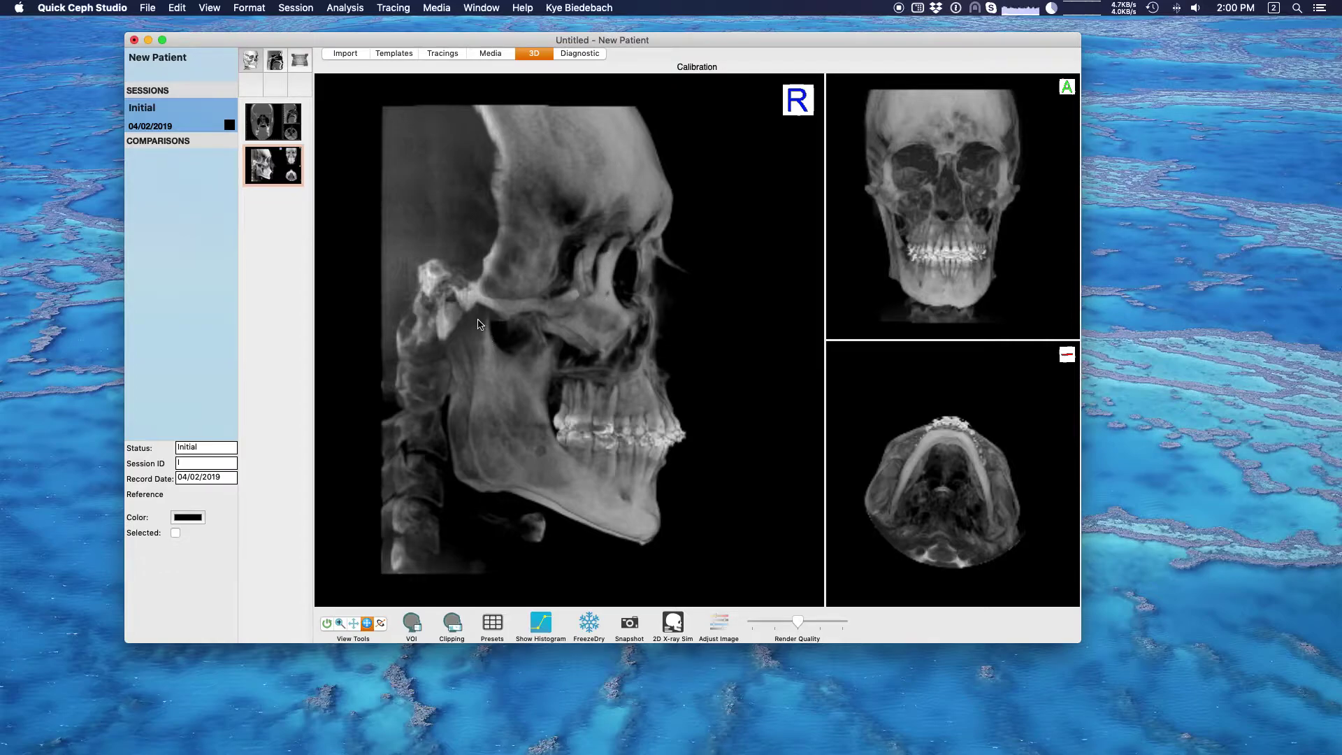
drag(573, 311, 565, 308)
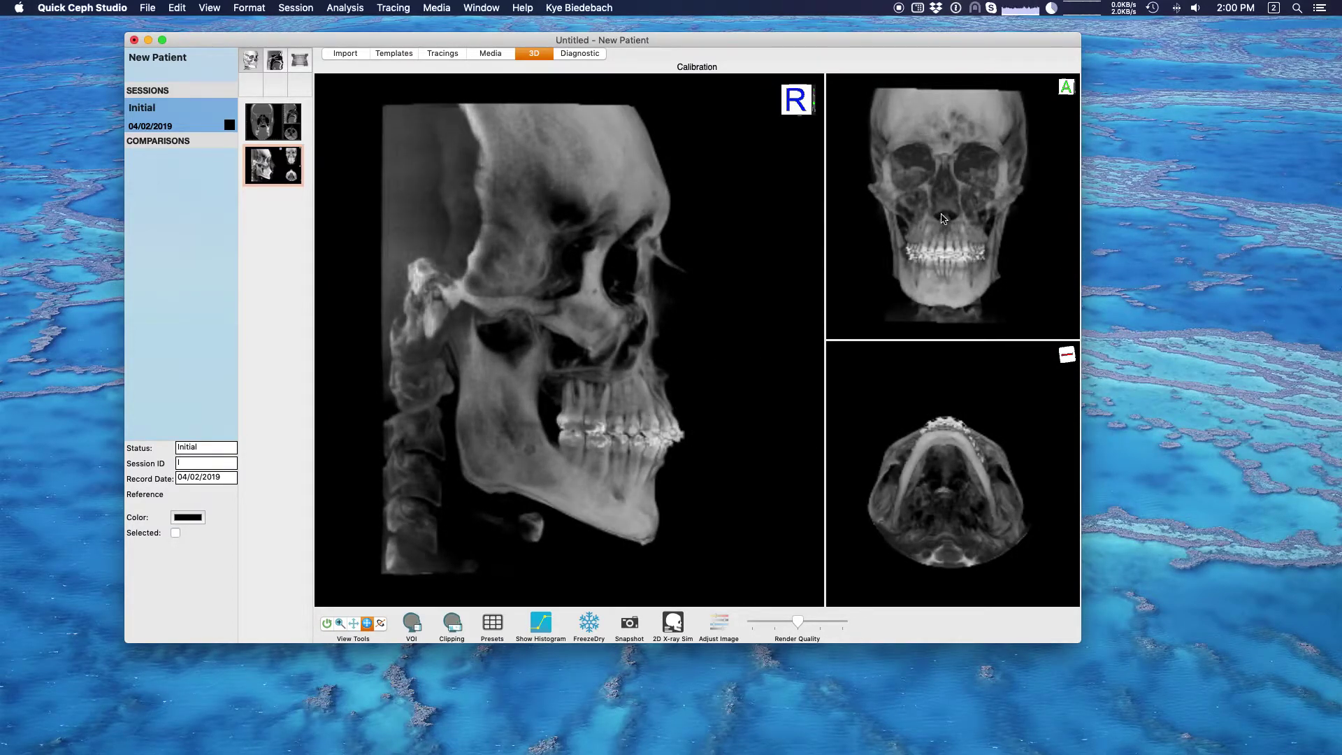
click(627, 340)
drag(626, 340, 627, 344)
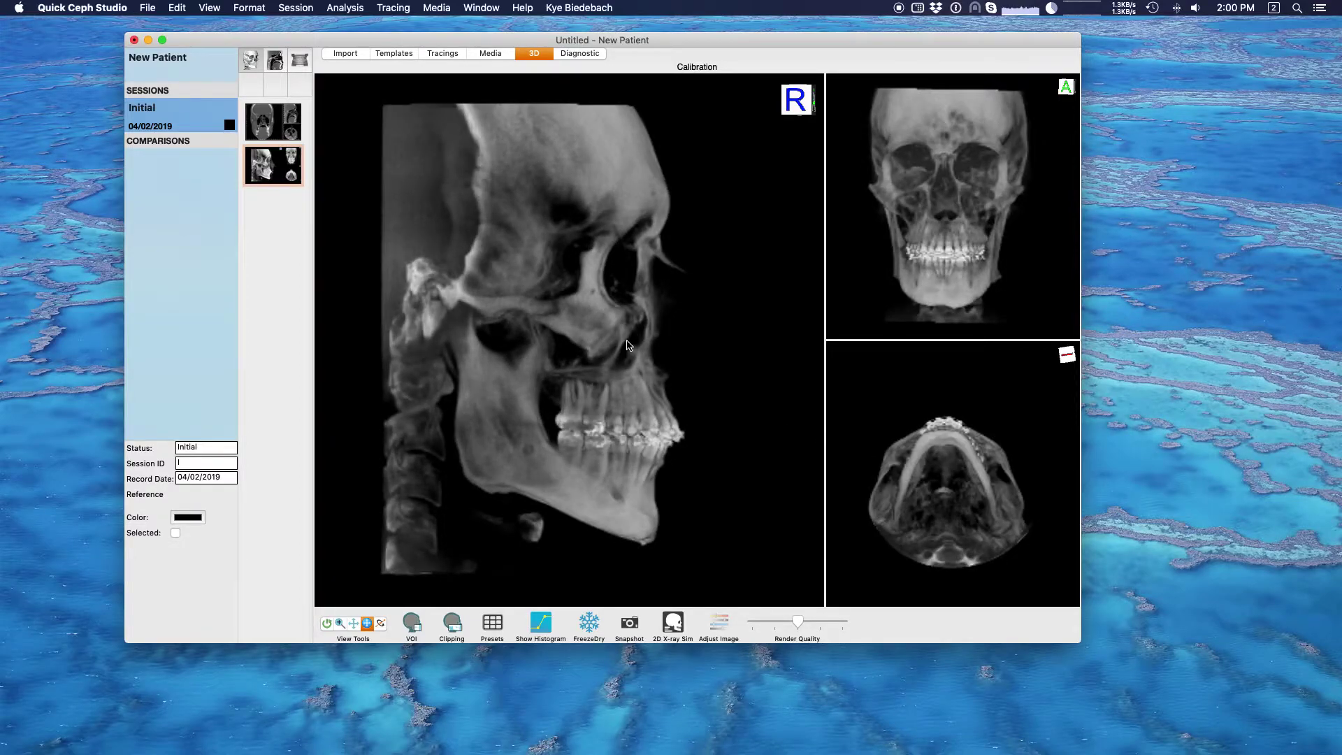
click(380, 623)
drag(503, 405, 504, 407)
- Zoom in on the skull and pan it within the 3D views, then bring up Presets
click(340, 622)
drag(556, 363, 559, 395)
click(353, 623)
drag(533, 441, 533, 405)
click(366, 624)
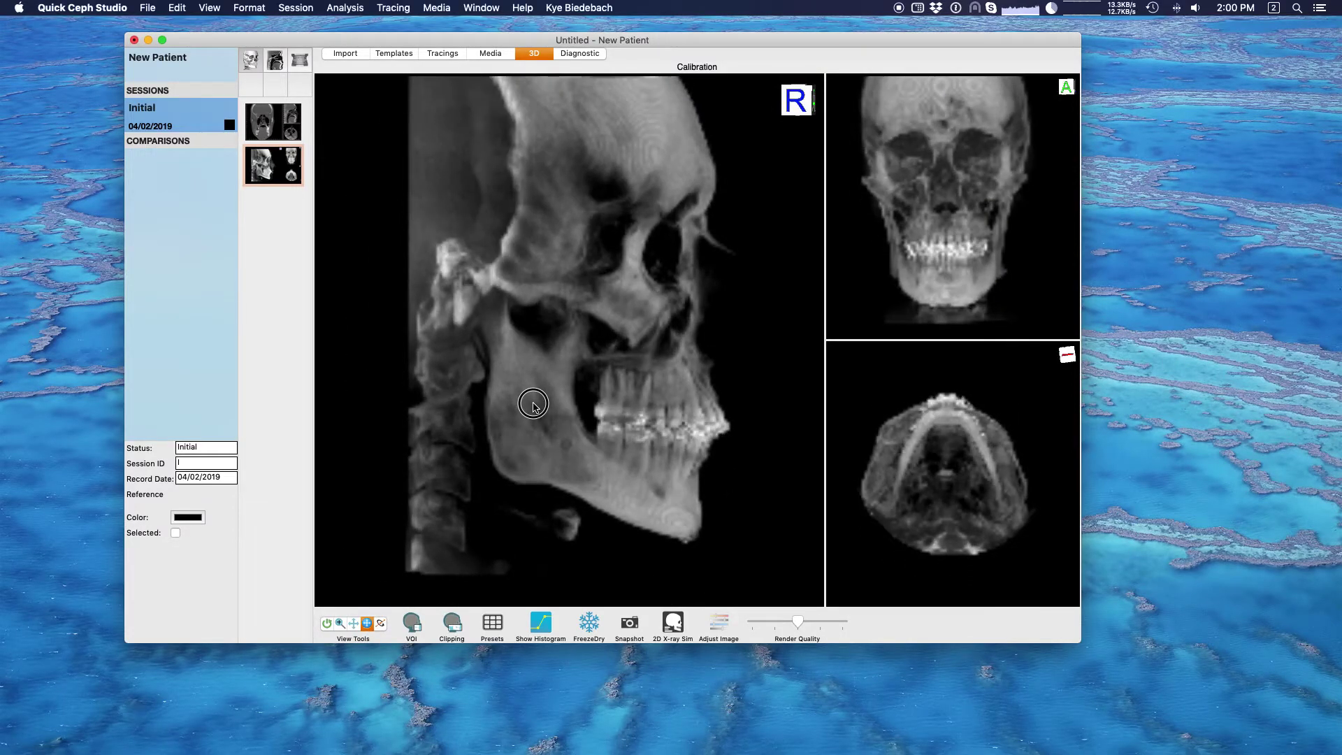
click(353, 623)
drag(496, 509, 563, 413)
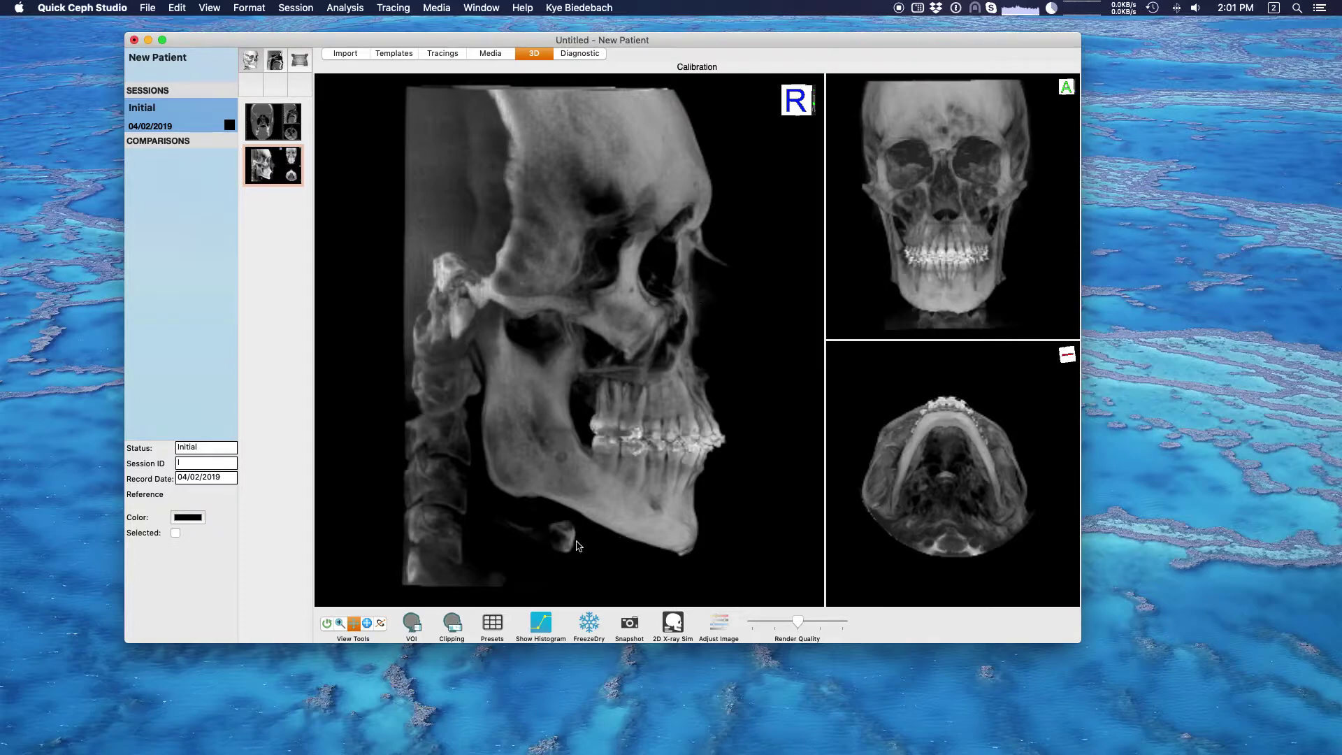
click(492, 624)
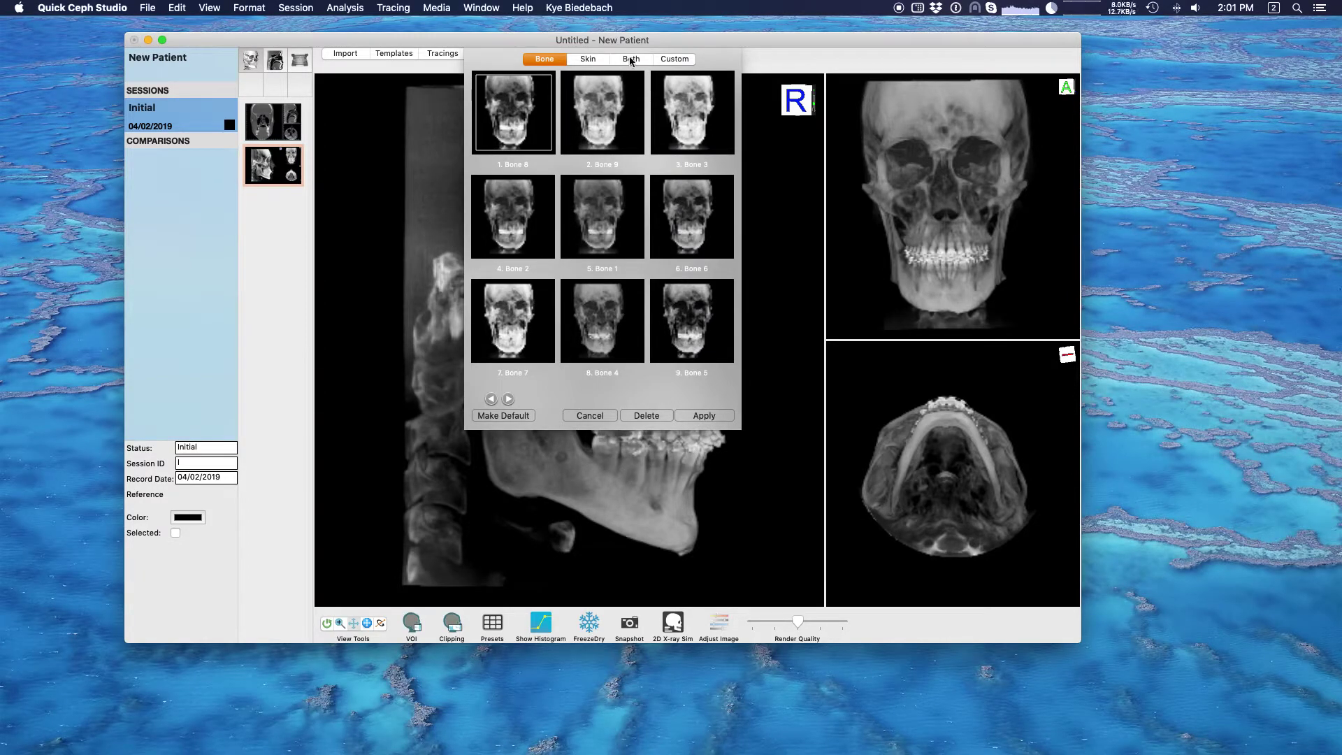
- On the Both tab, compare Bone-Skin 8, 6, 2 and 7, then apply Bone-Skin 5
click(615, 203)
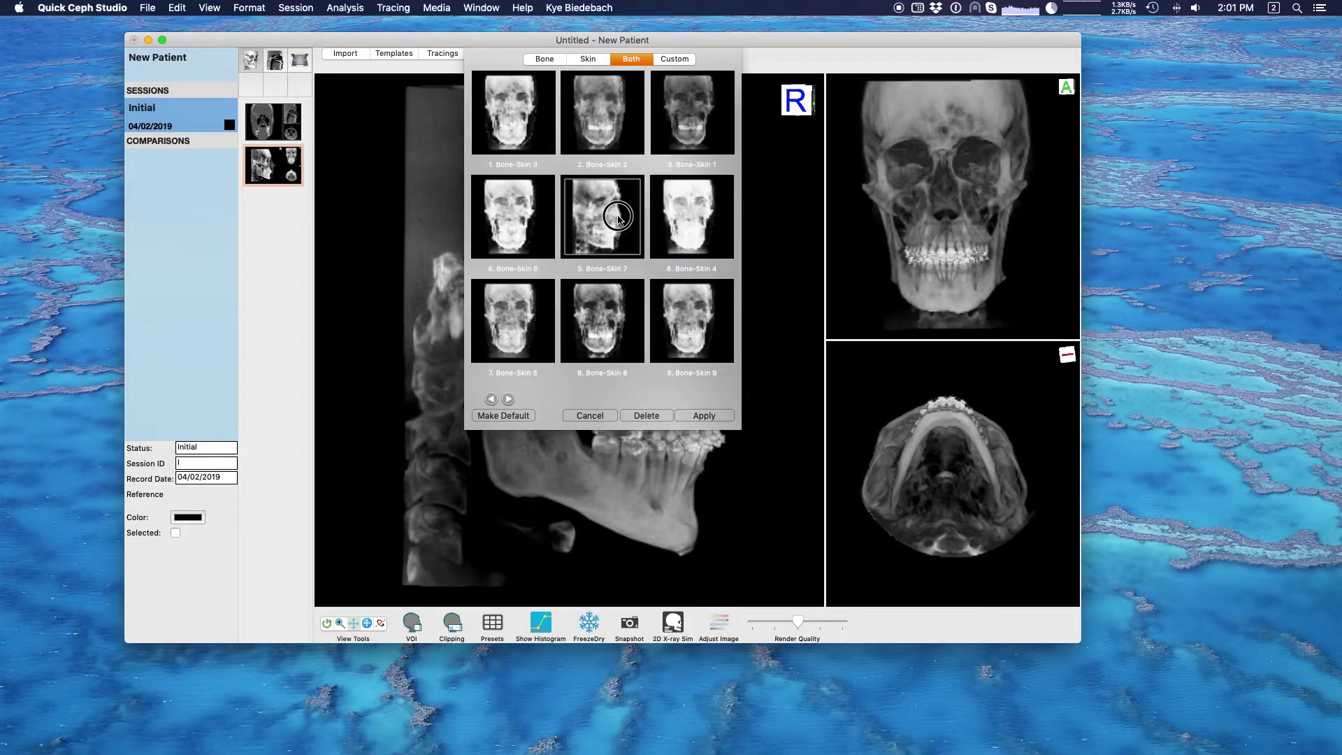
click(592, 322)
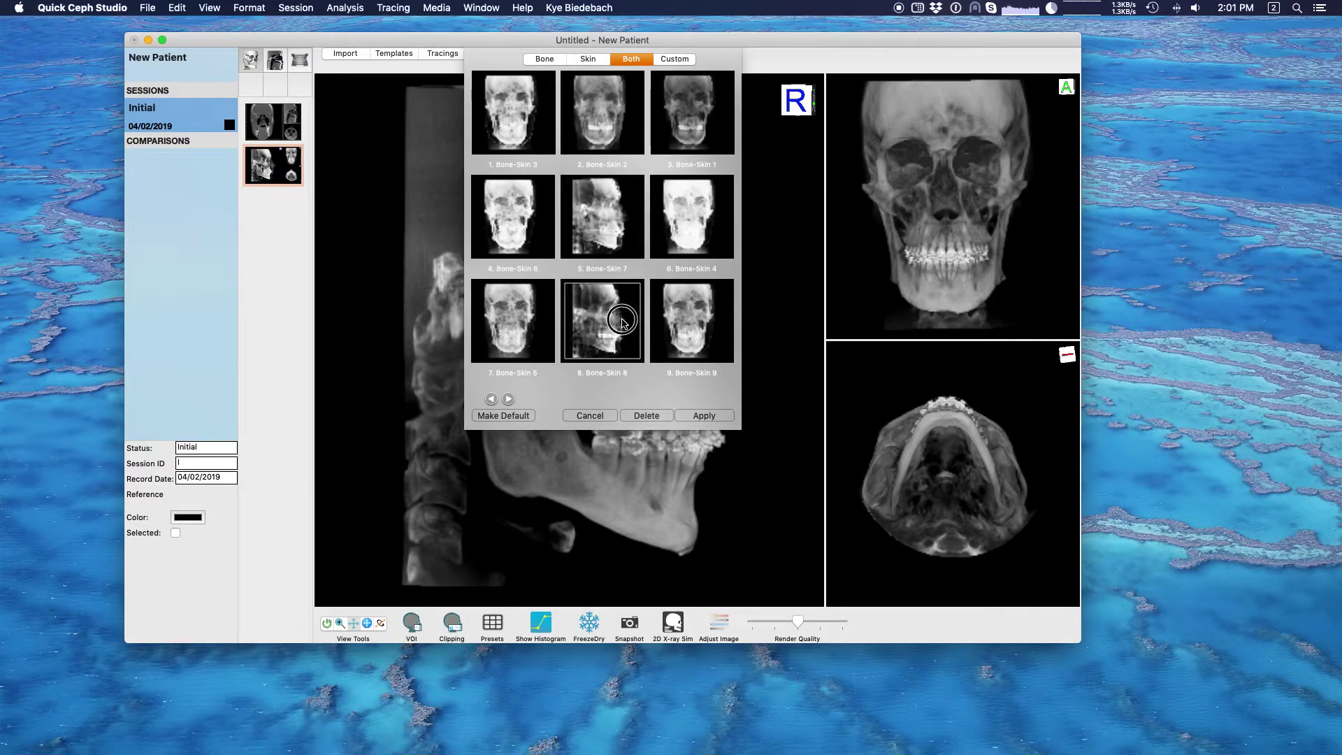
click(540, 322)
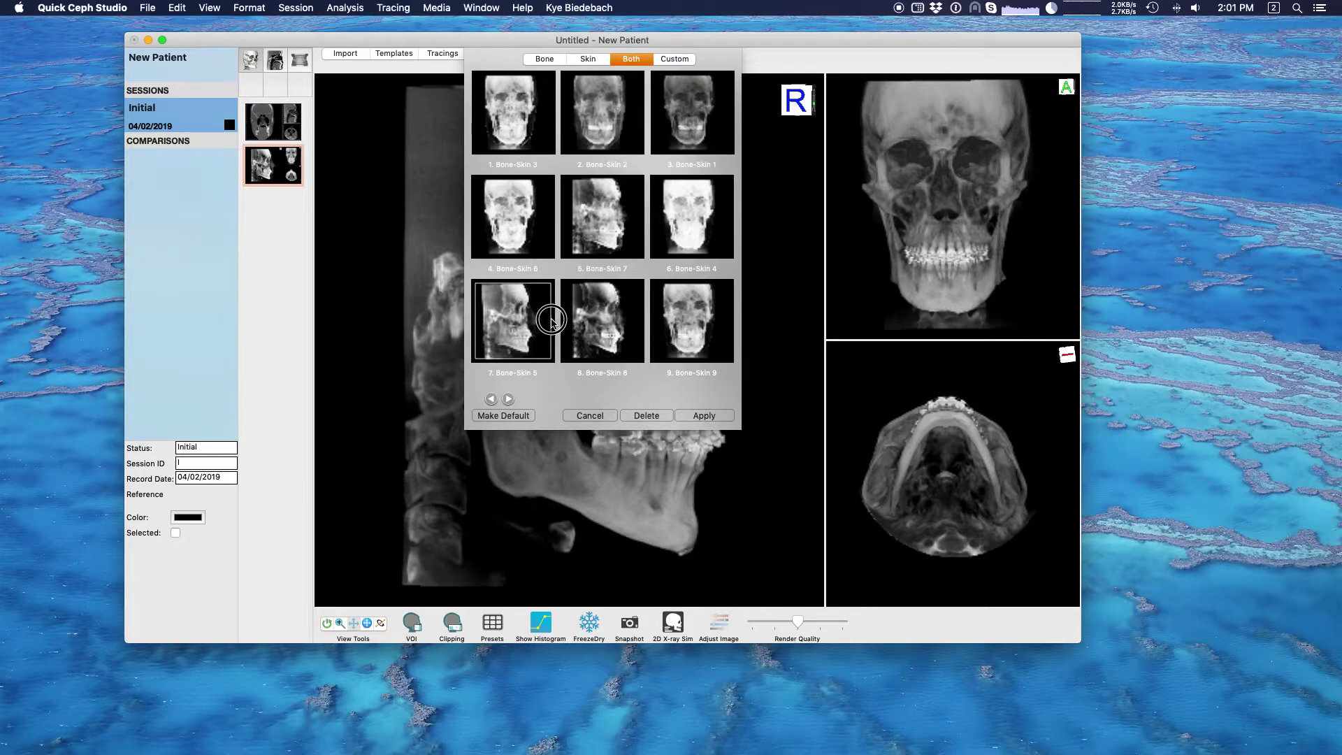
click(513, 228)
click(547, 224)
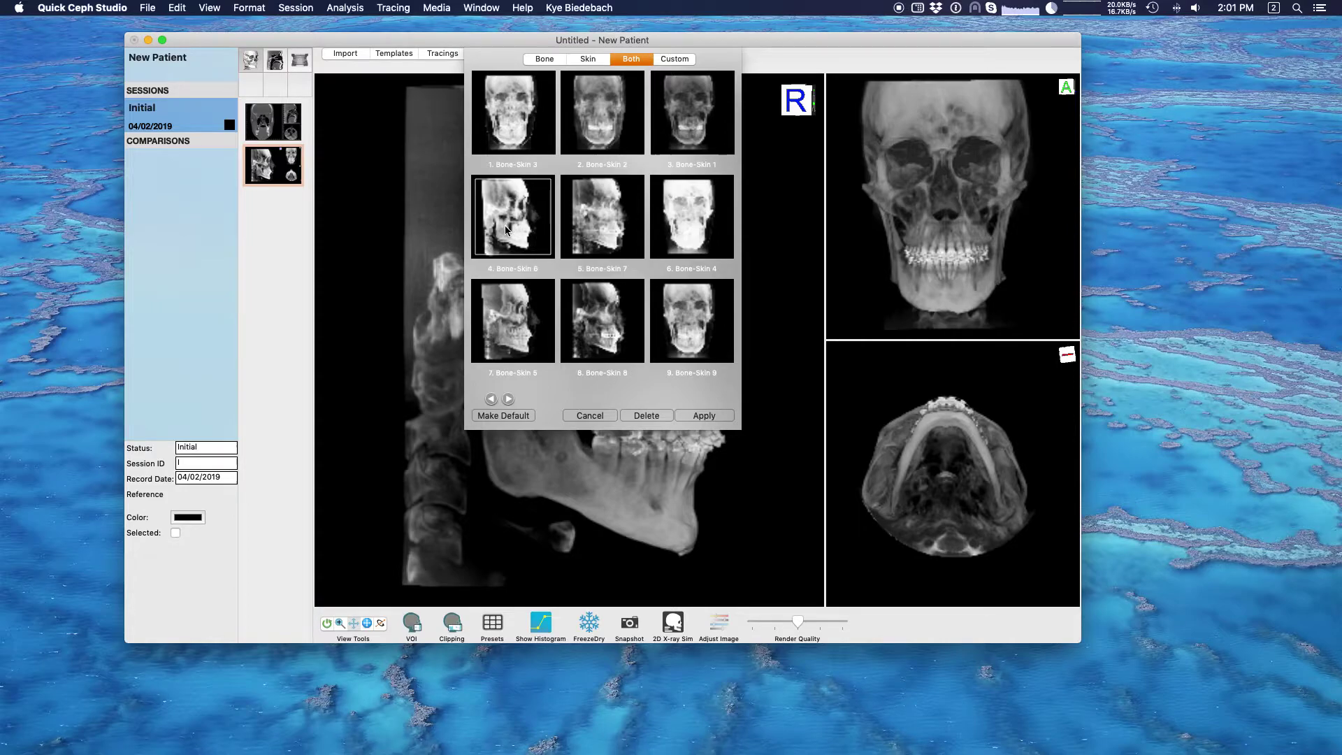
click(513, 316)
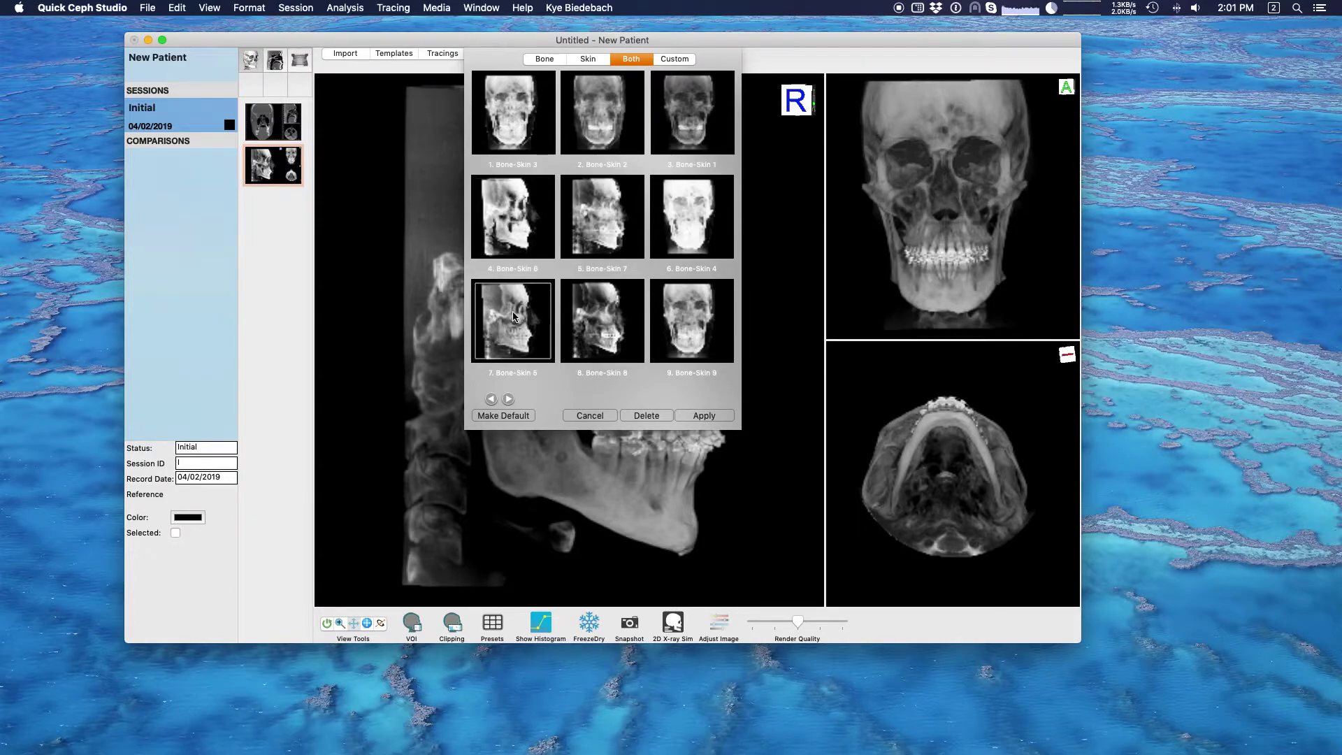
click(576, 136)
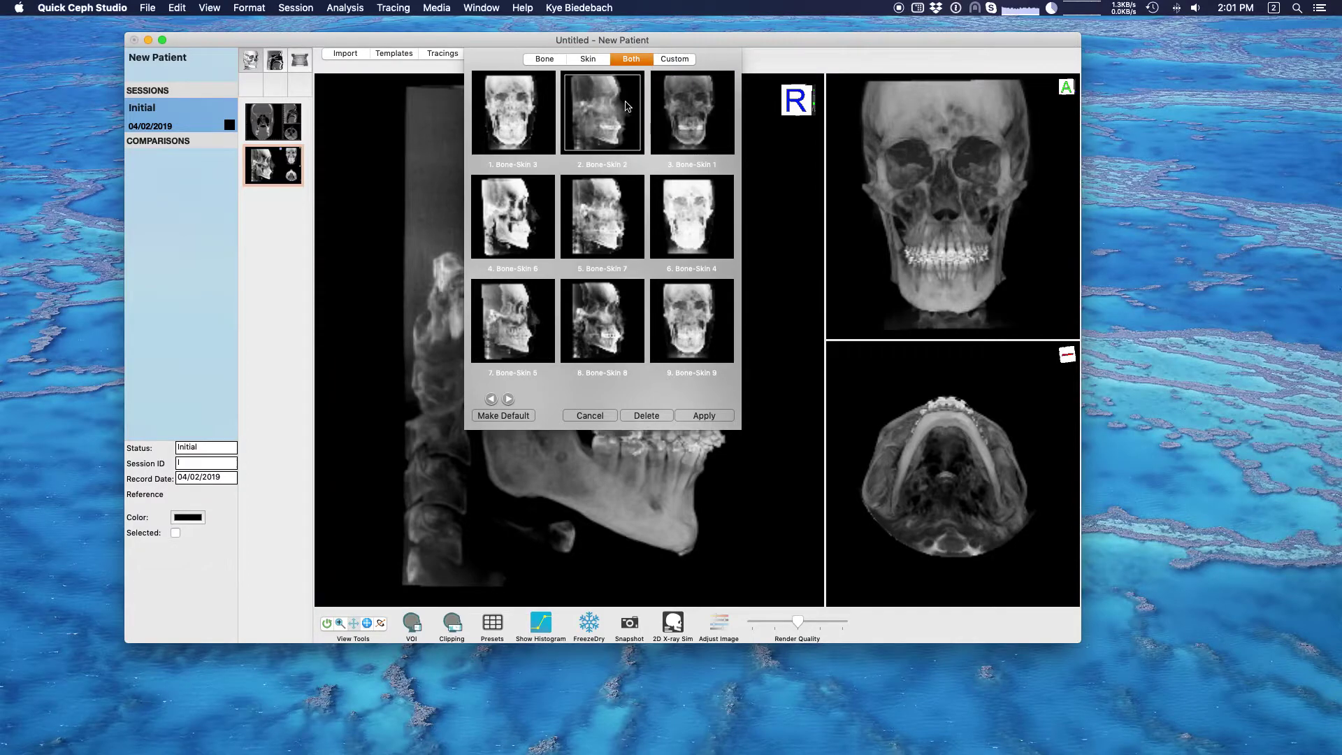
click(605, 223)
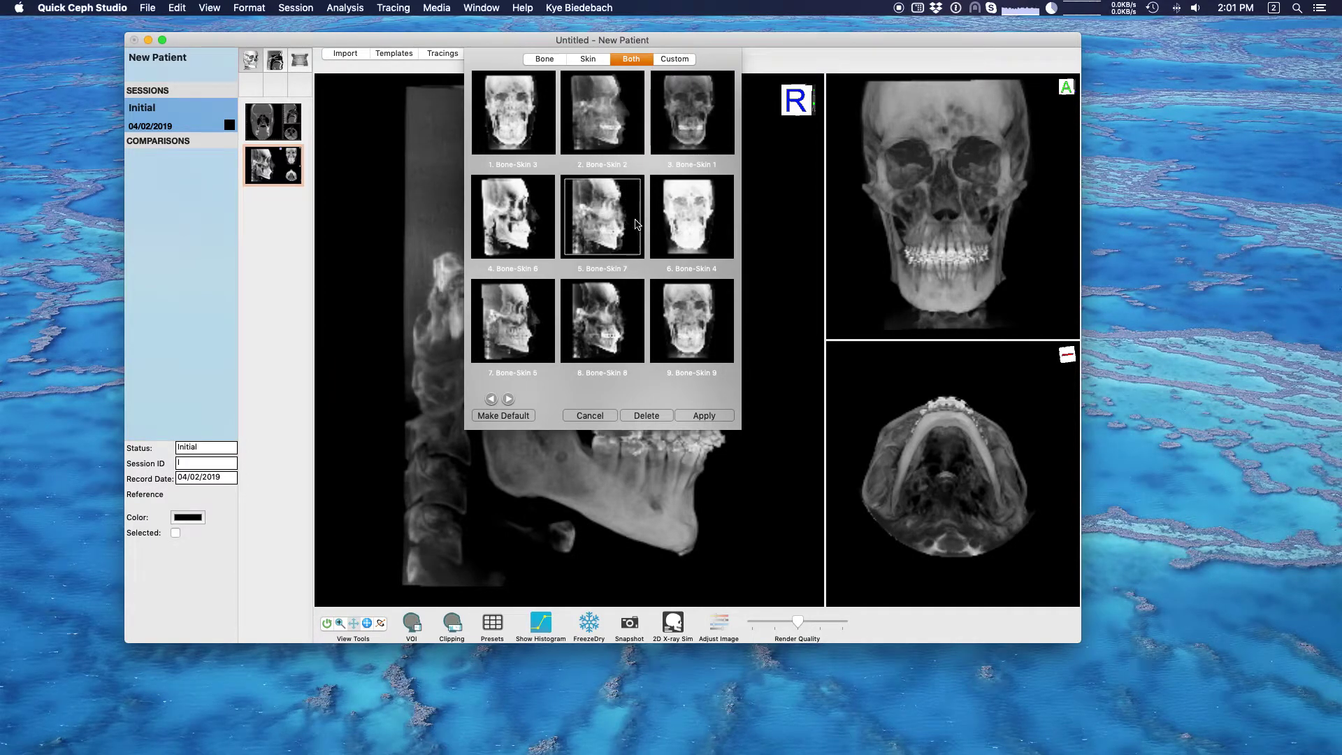
click(529, 327)
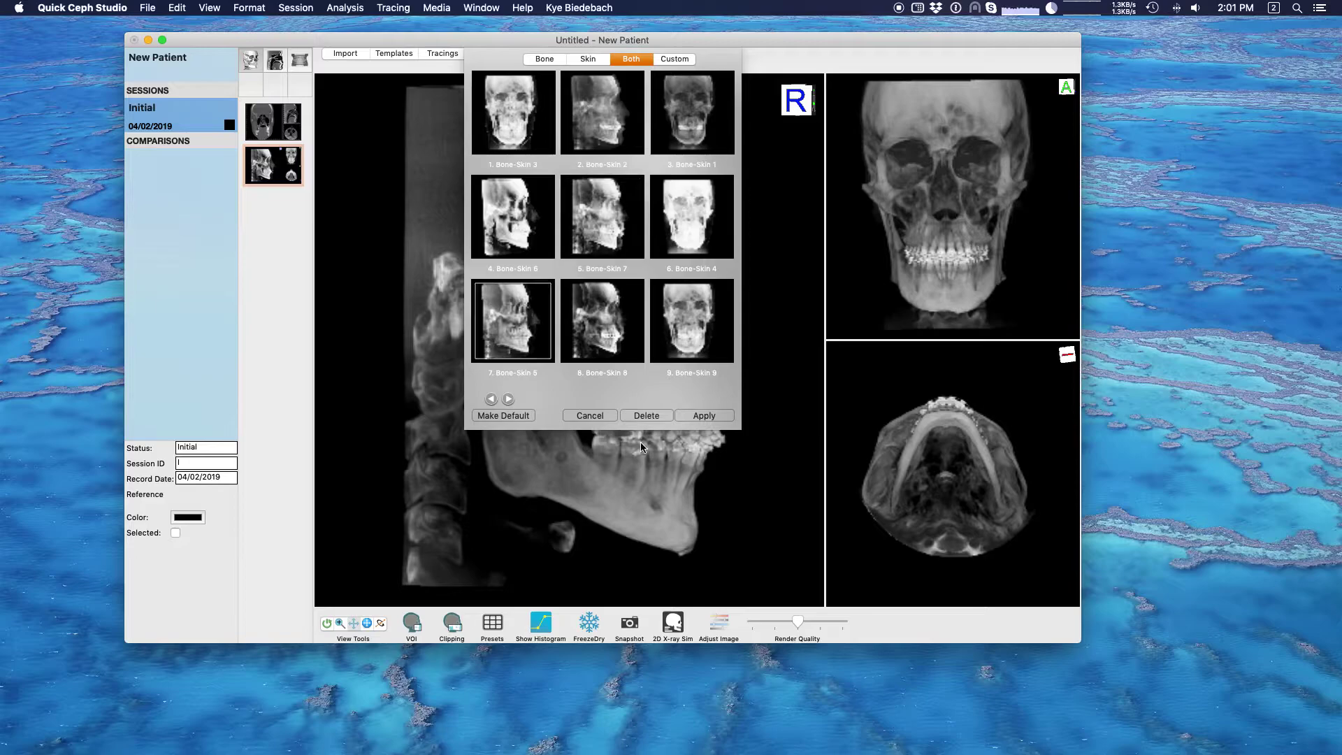
click(704, 416)
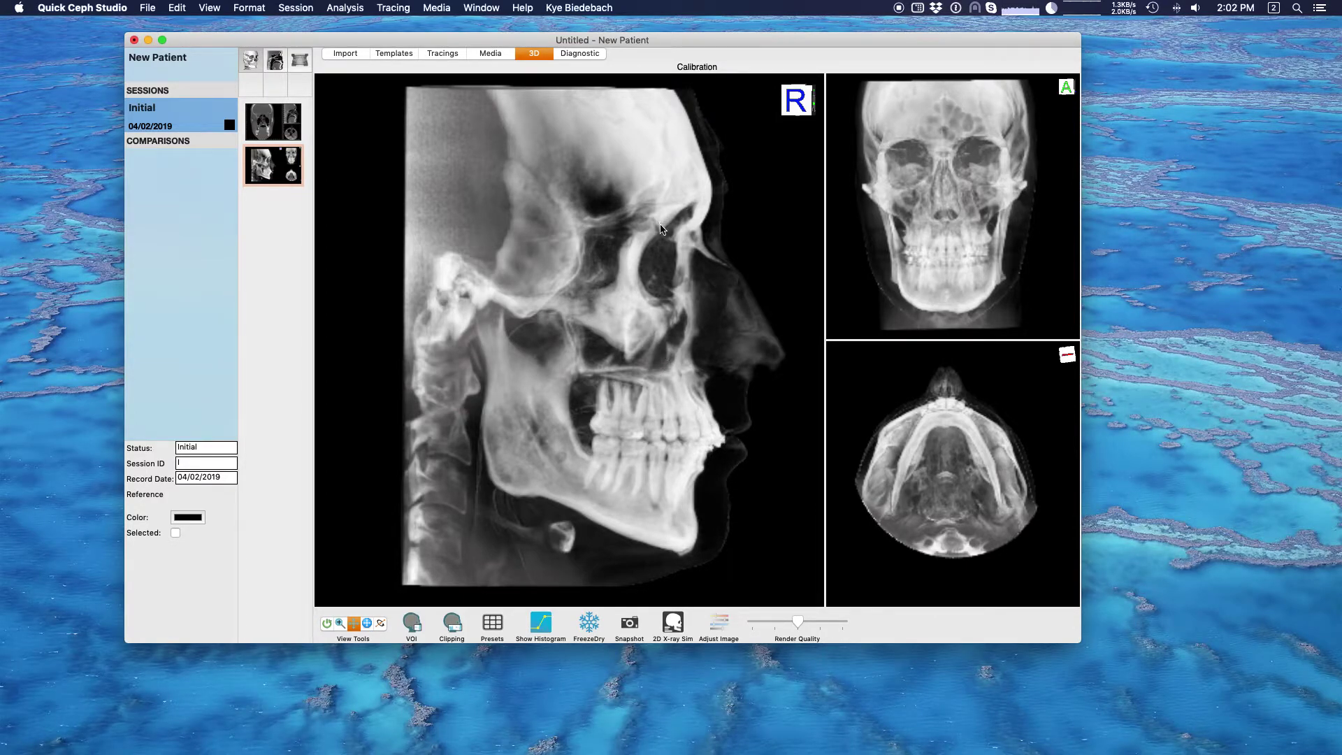
- FreezeDry the lateral, frontal and axial 3D views into the Master X-ray Gallery
click(589, 624)
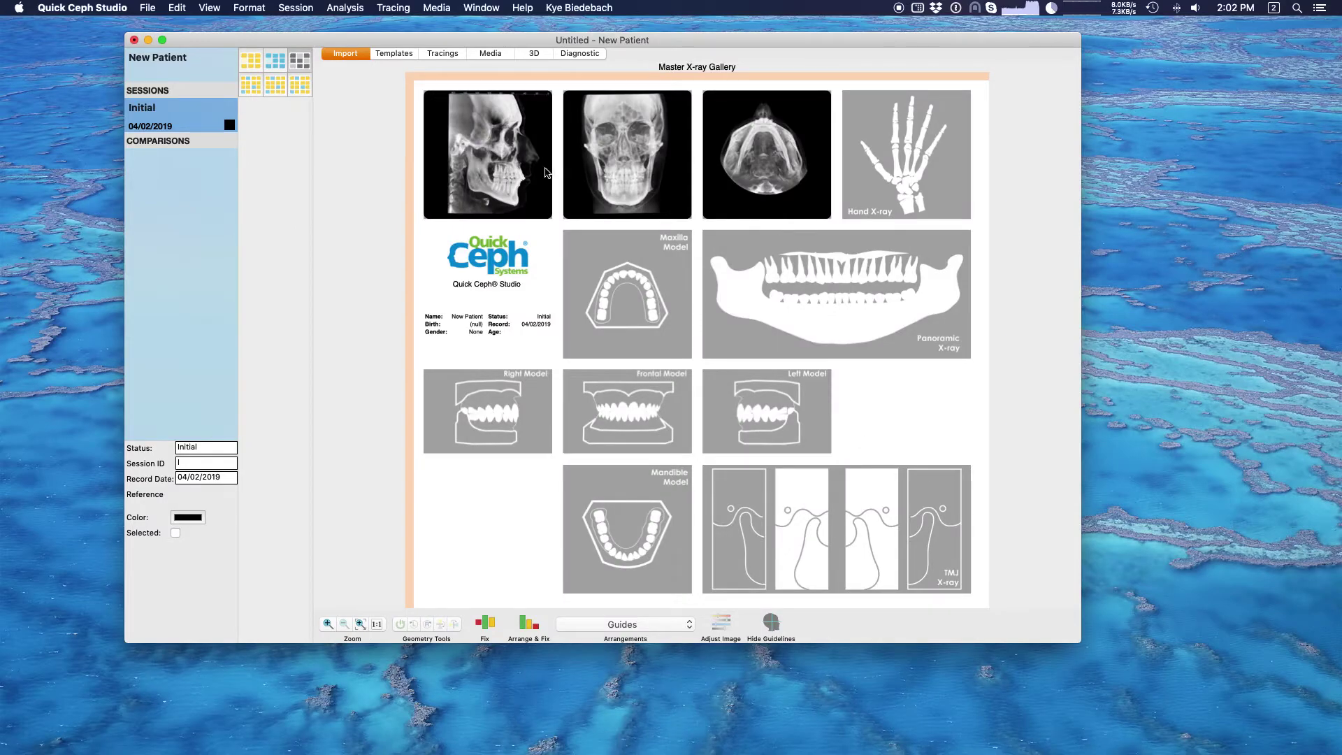
- Return to the 3D tab's Bone-Skin 5 rendering and show the histogram editor
click(440, 53)
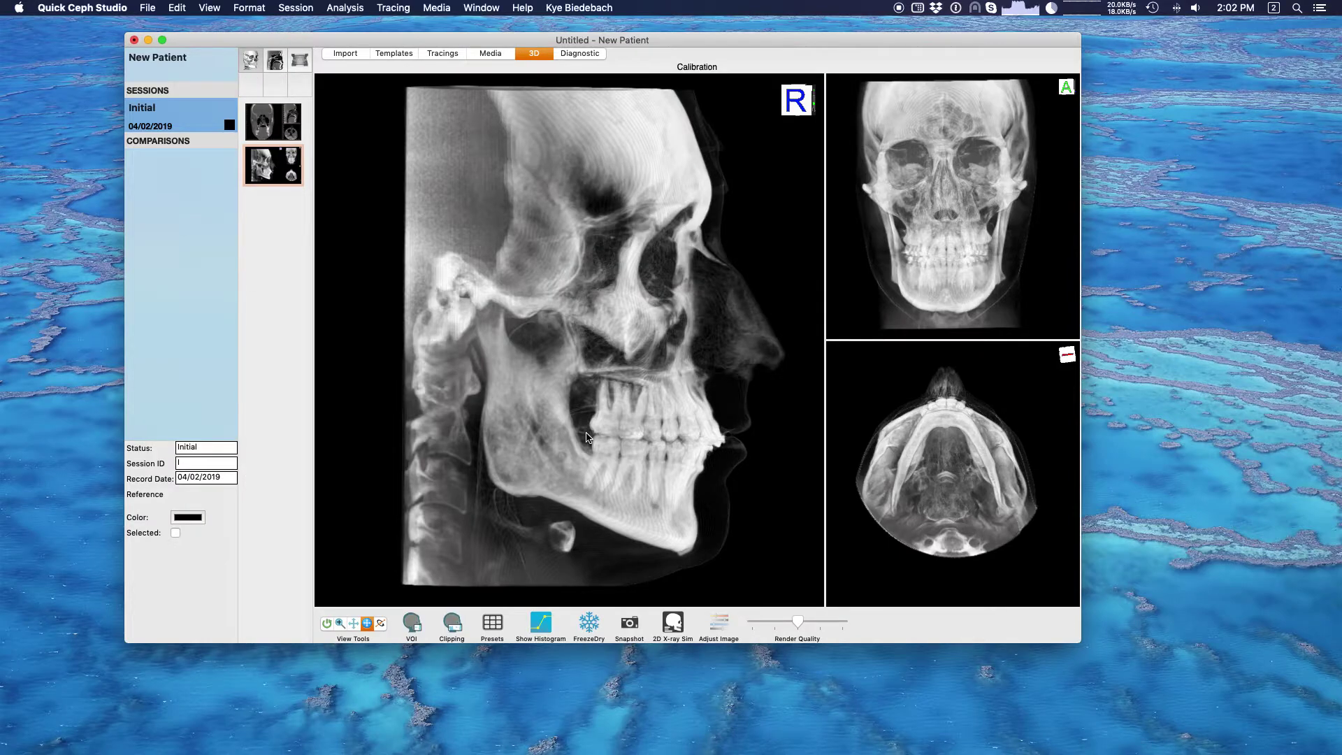
click(539, 627)
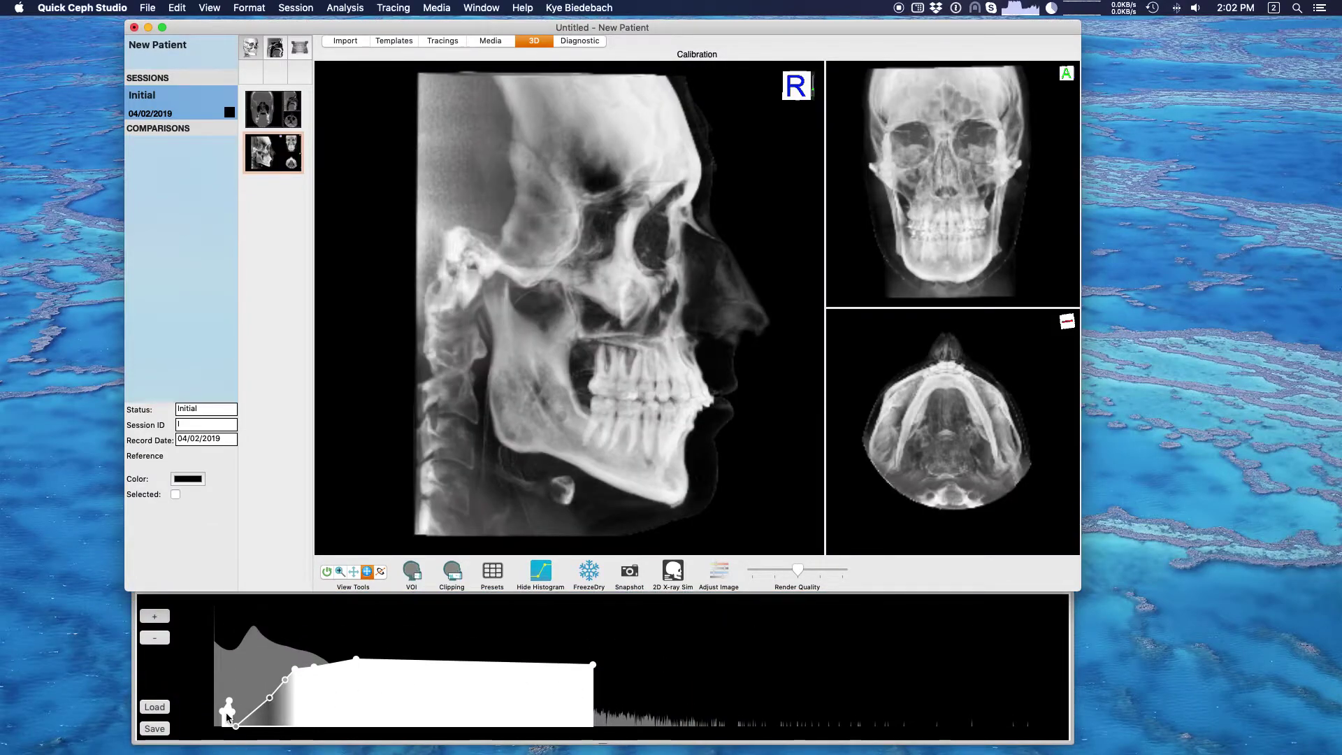
- Delete the transfer-function curve via its low-end control point, blacking out the 3D views
click(228, 715)
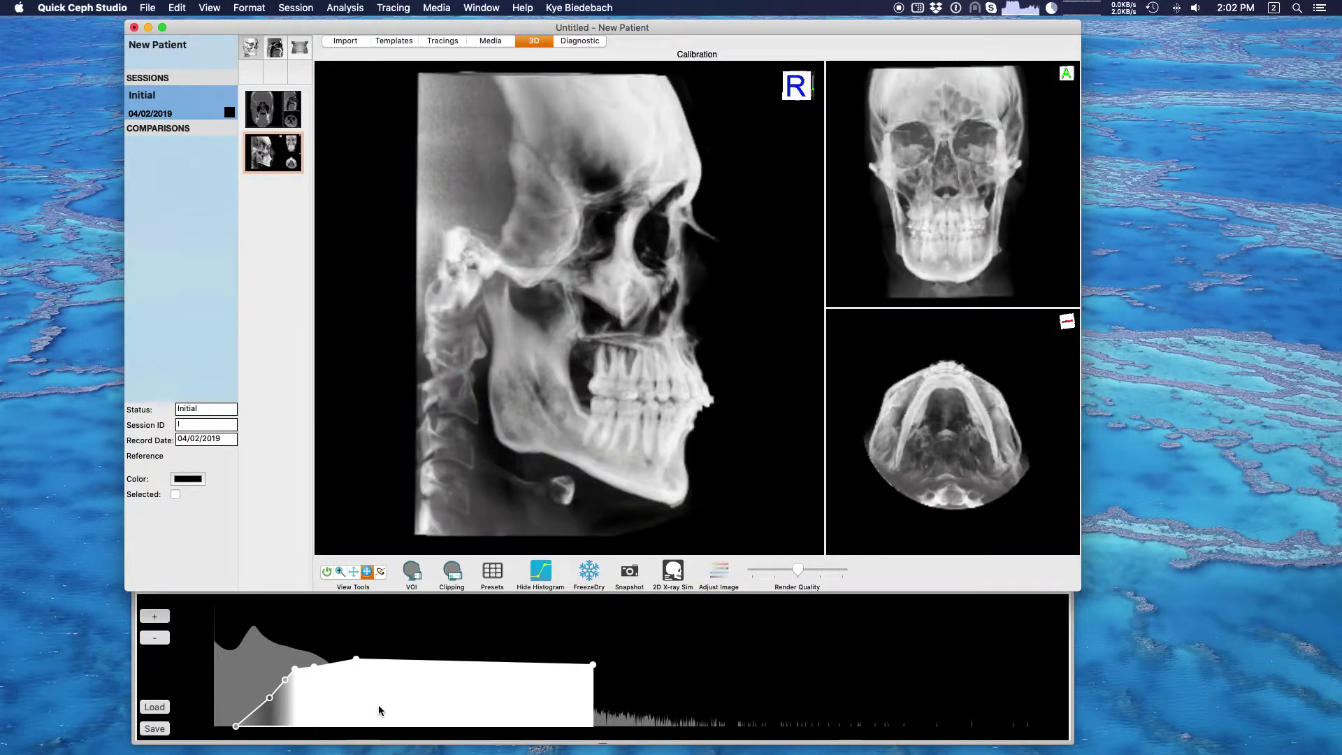
key(Delete)
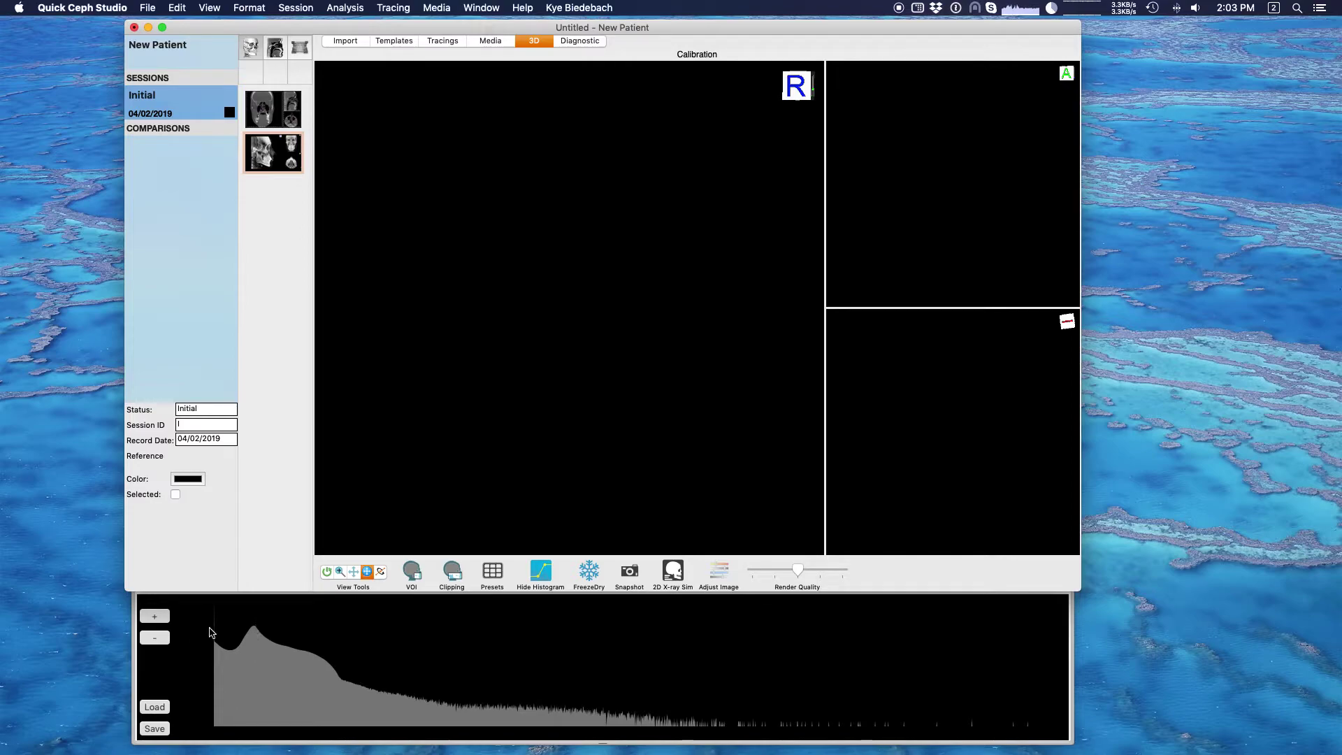
- Add a new opacity curve and drag its points into a narrow low-density peak
click(154, 617)
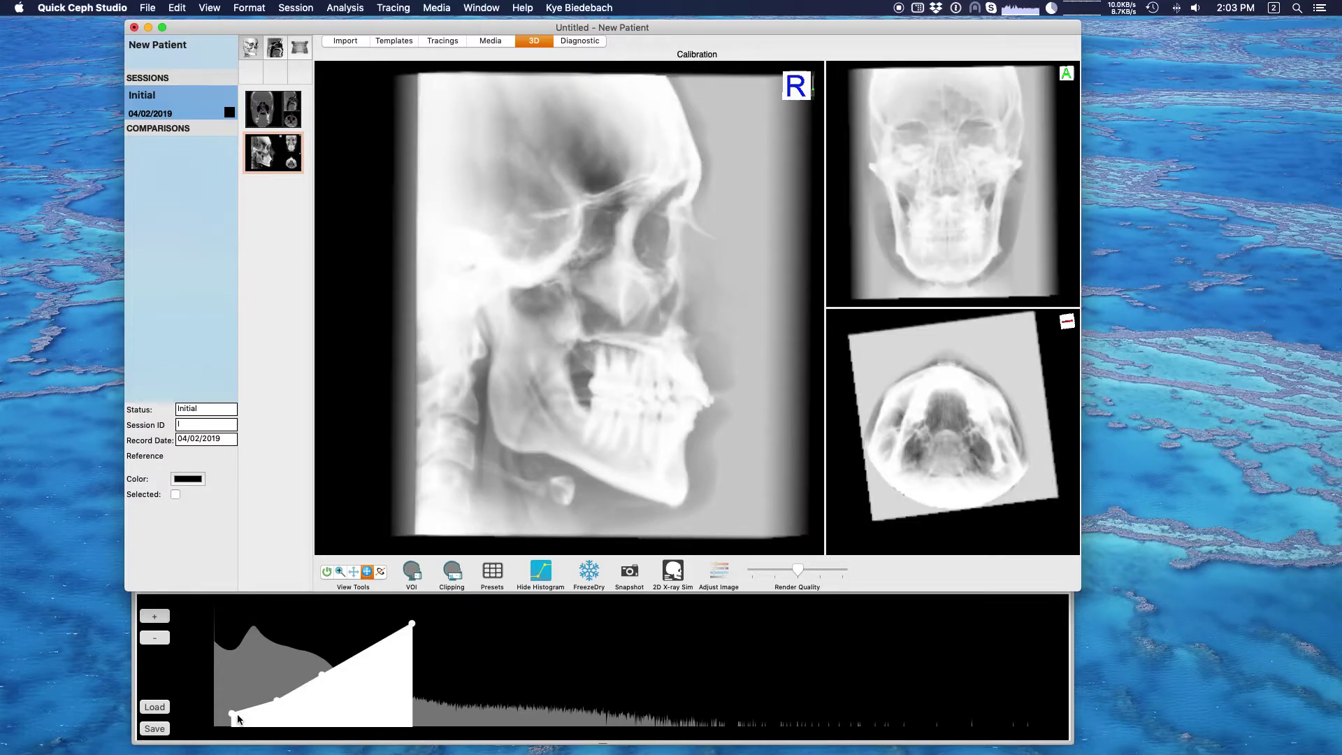
drag(233, 725, 236, 726)
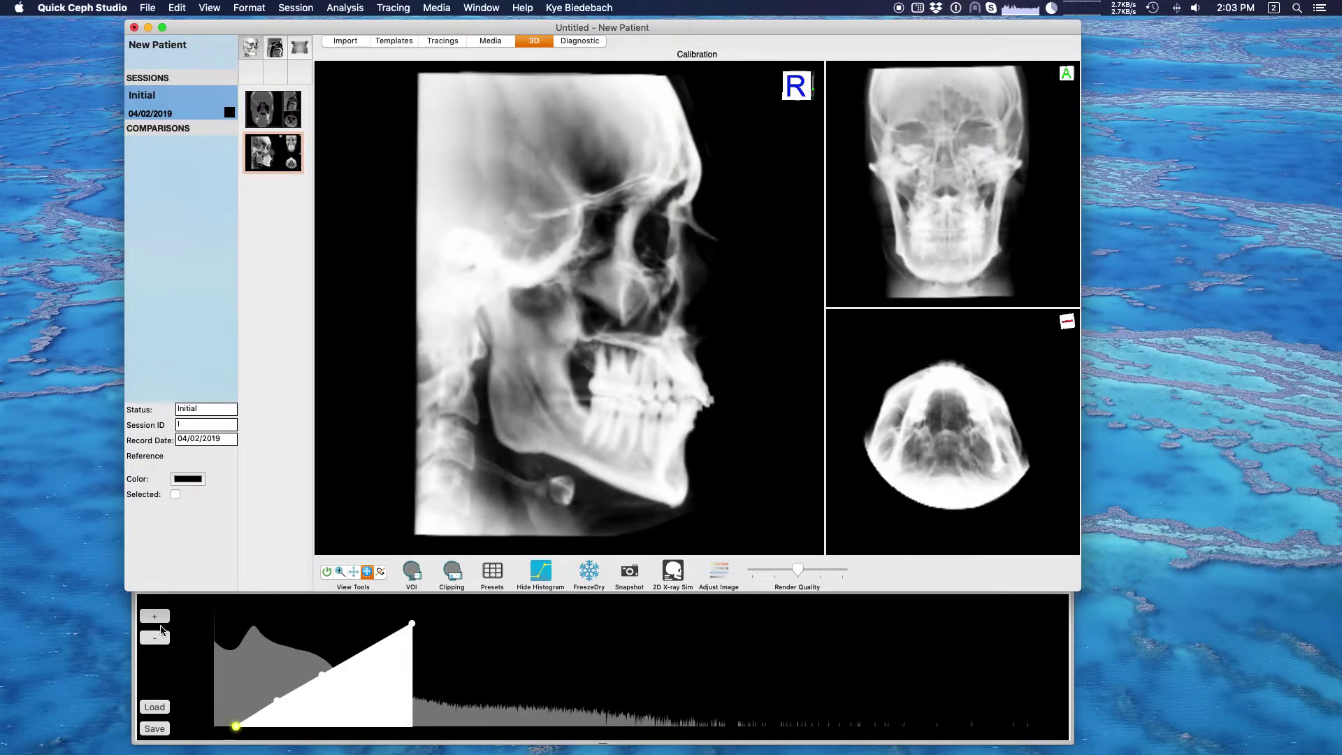
drag(412, 623, 330, 731)
click(322, 675)
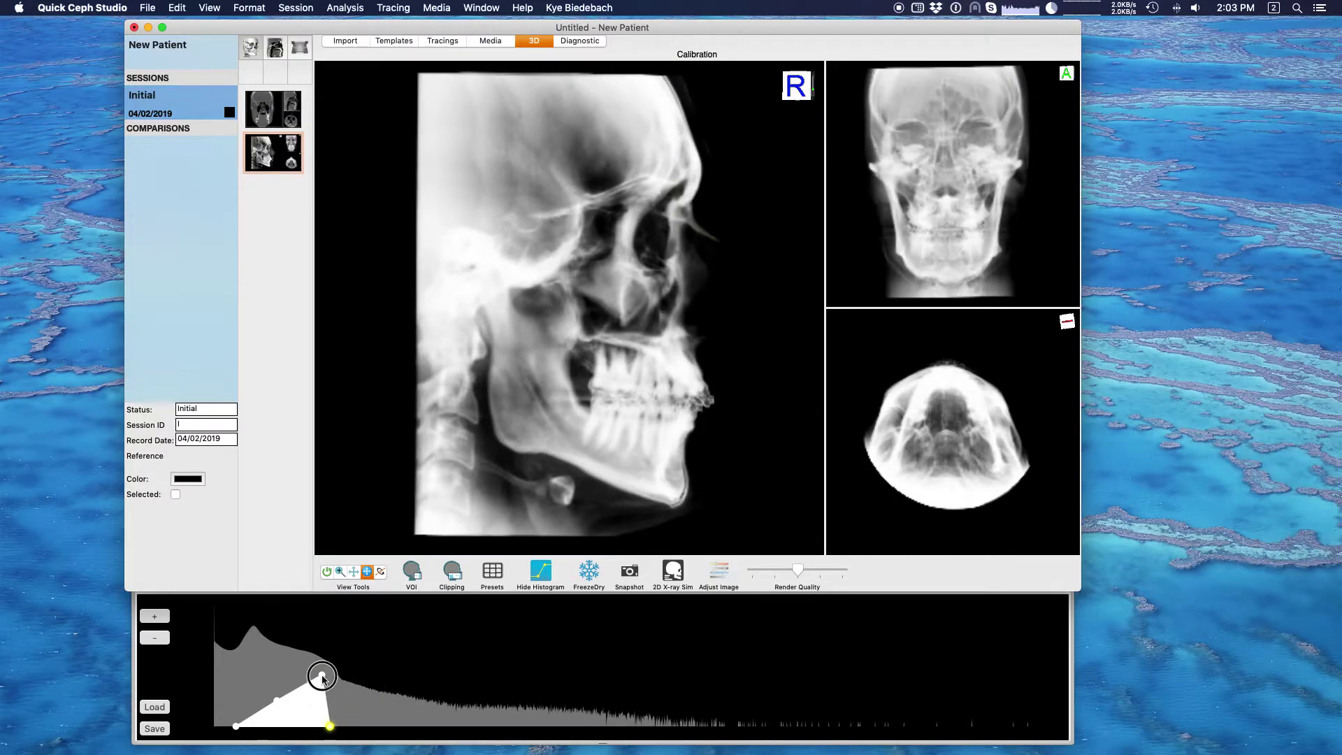
drag(321, 675, 230, 726)
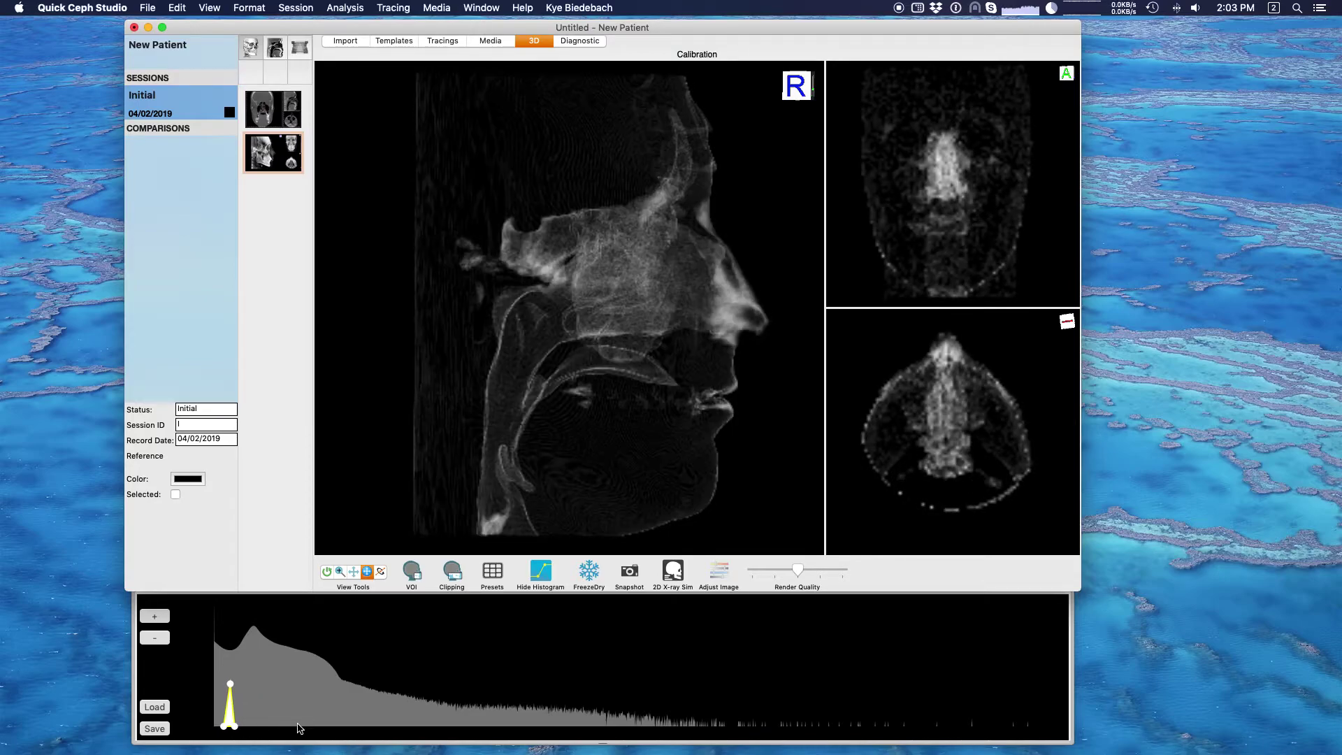
- Slide the opacity peak toward higher density, widen it, then delete the shape
drag(230, 718, 380, 706)
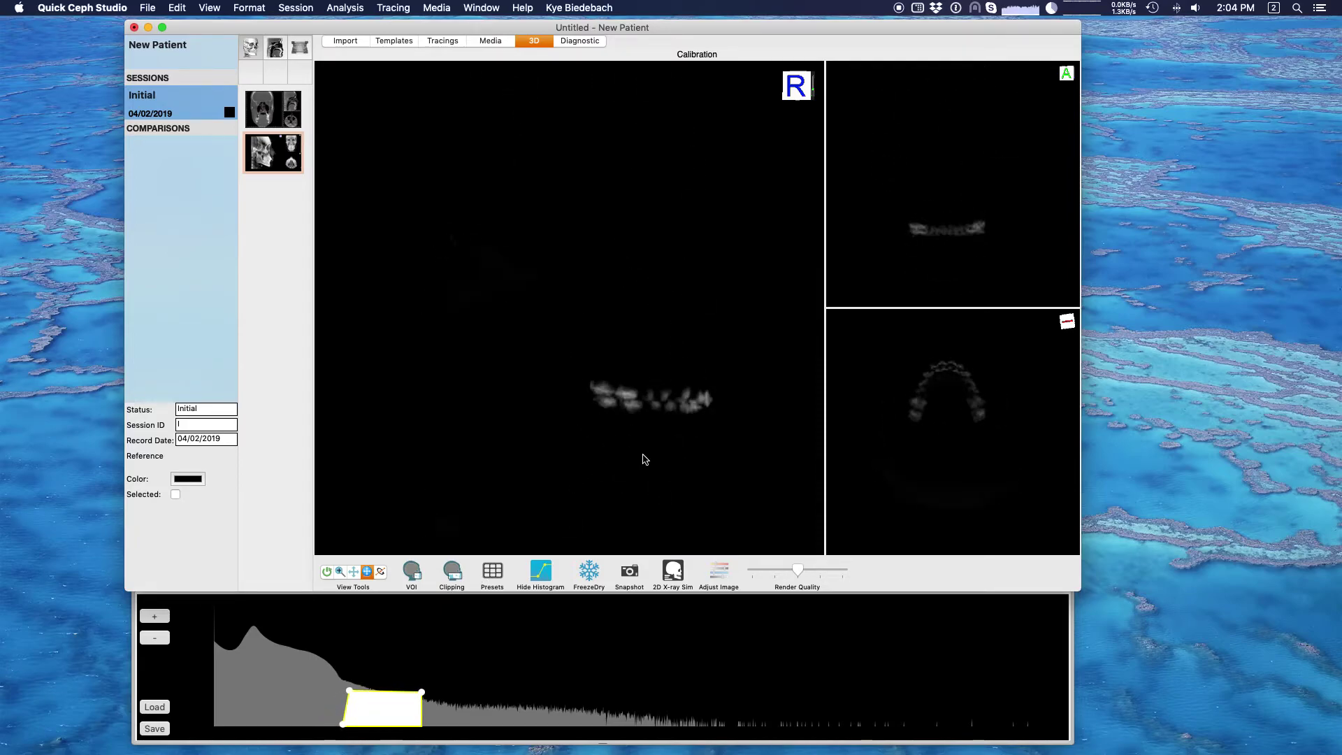
drag(421, 692, 371, 712)
click(353, 713)
key(Delete)
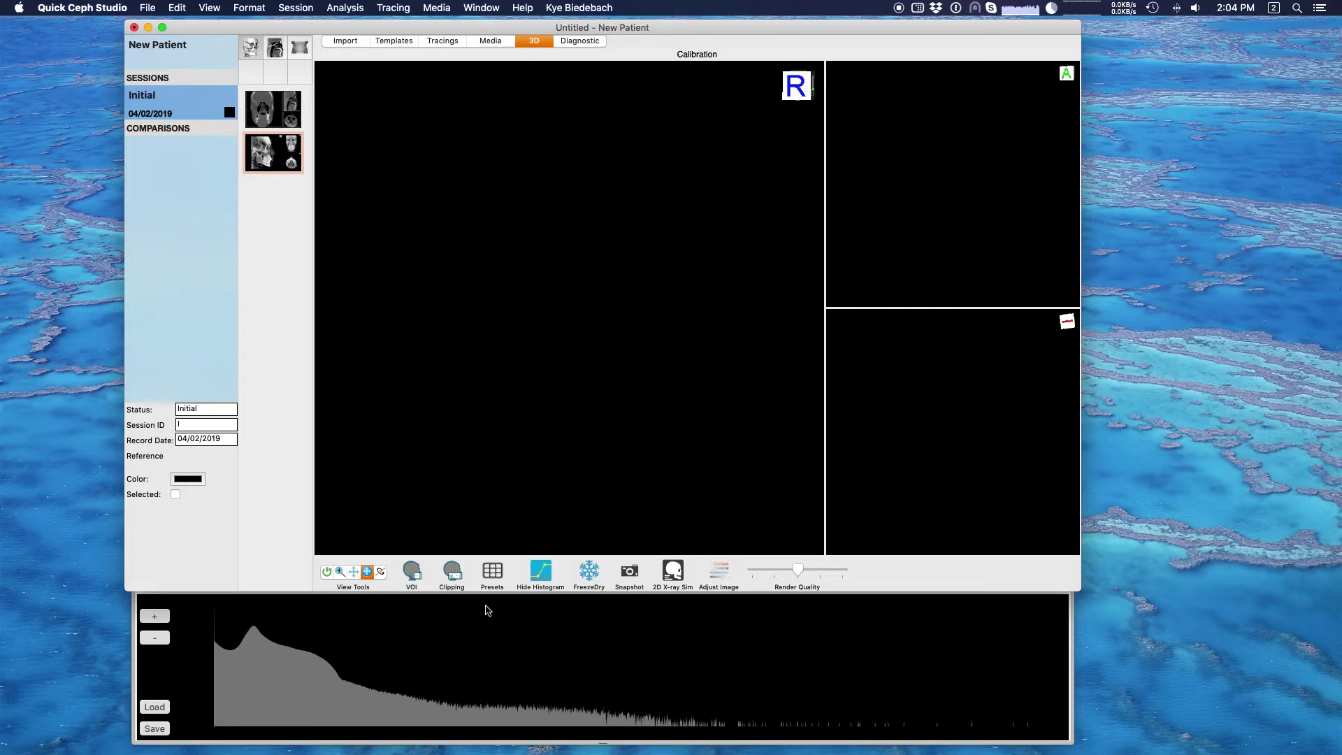
- Apply a bone-and-skin preset, then switch to the Bone-Skin 8 preset
click(492, 573)
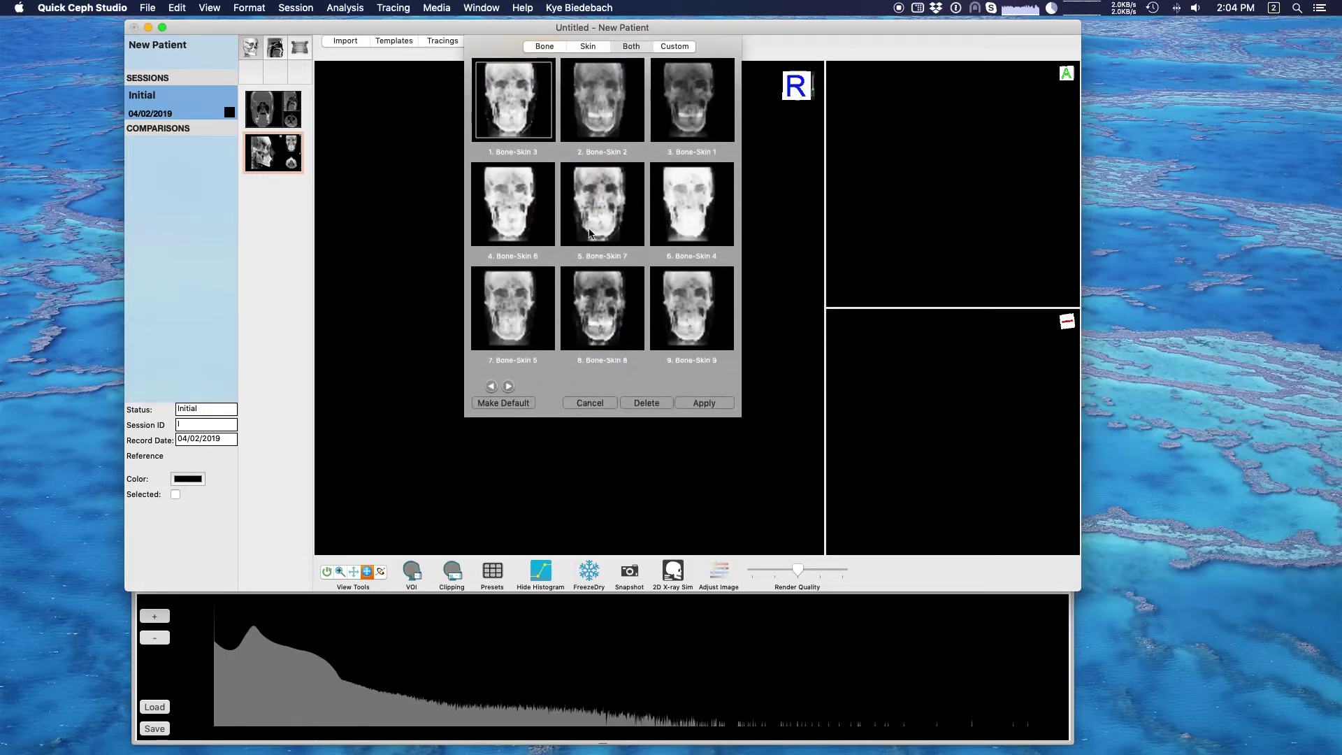
click(724, 399)
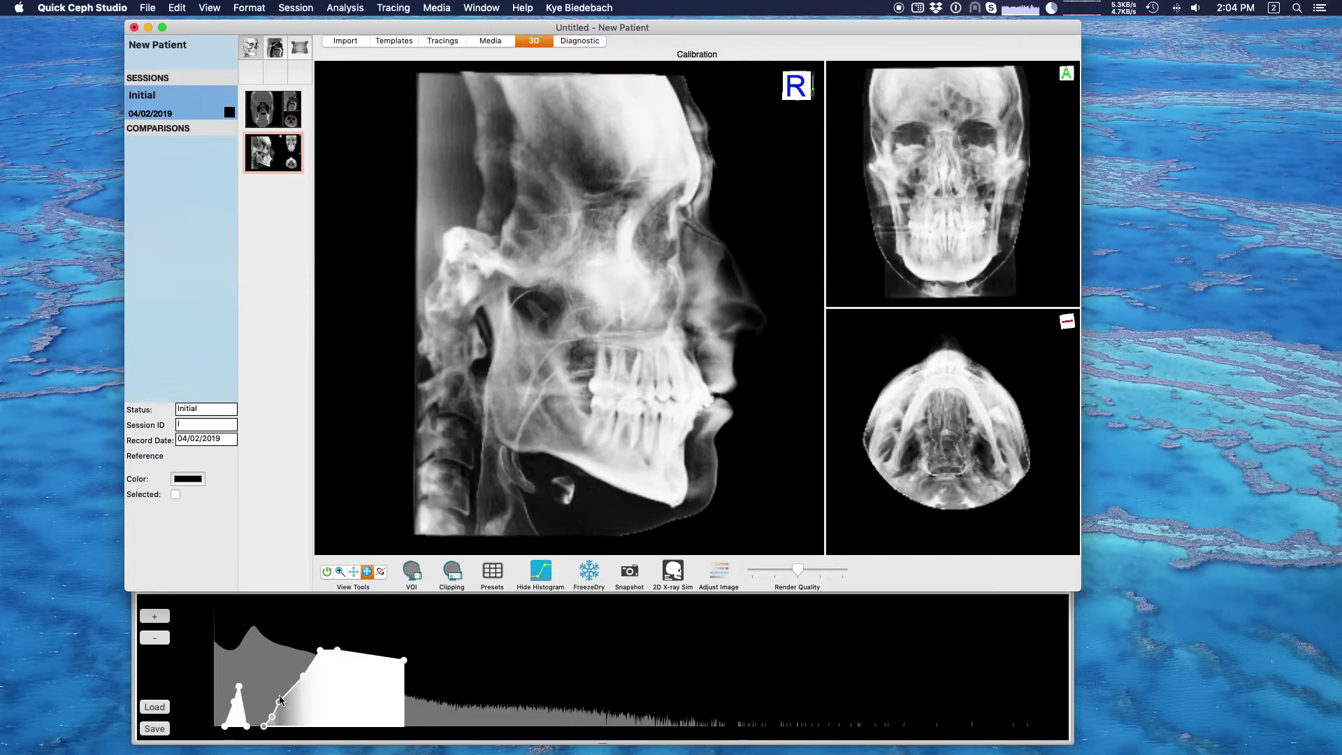
click(488, 578)
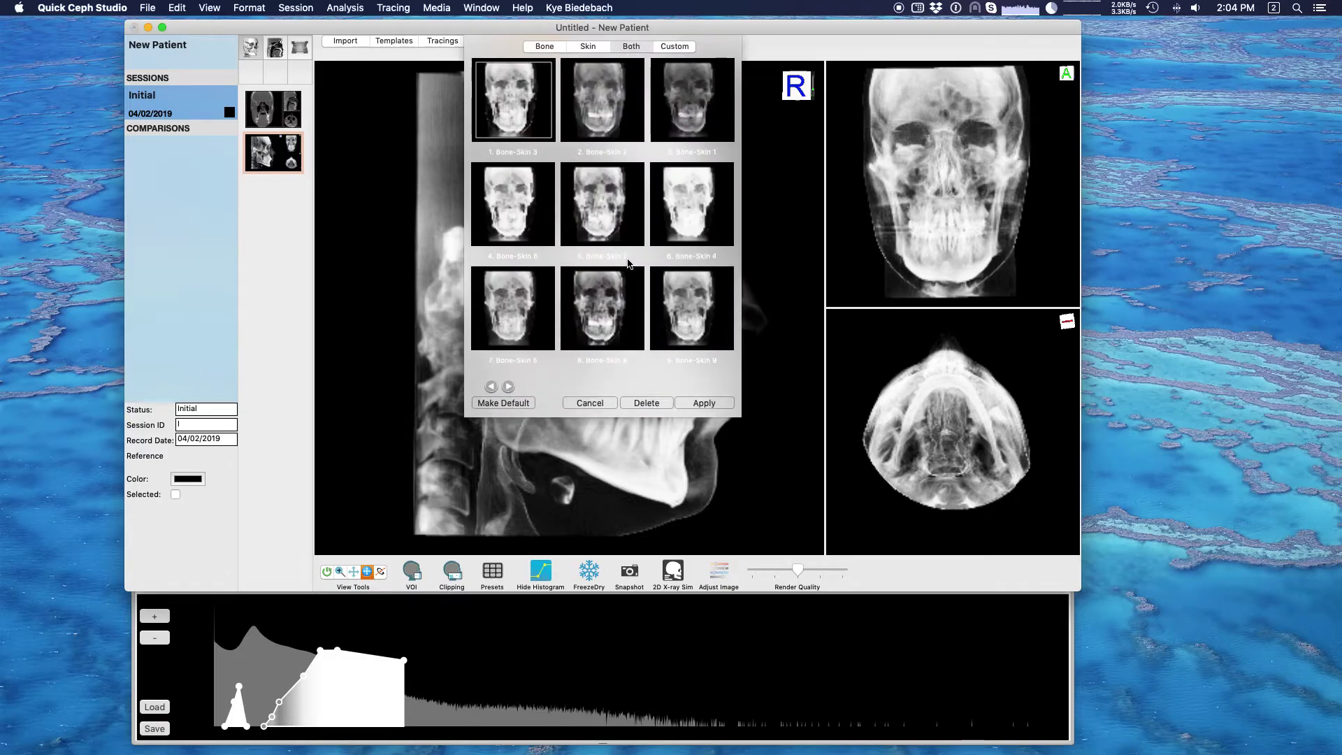
click(598, 304)
click(700, 402)
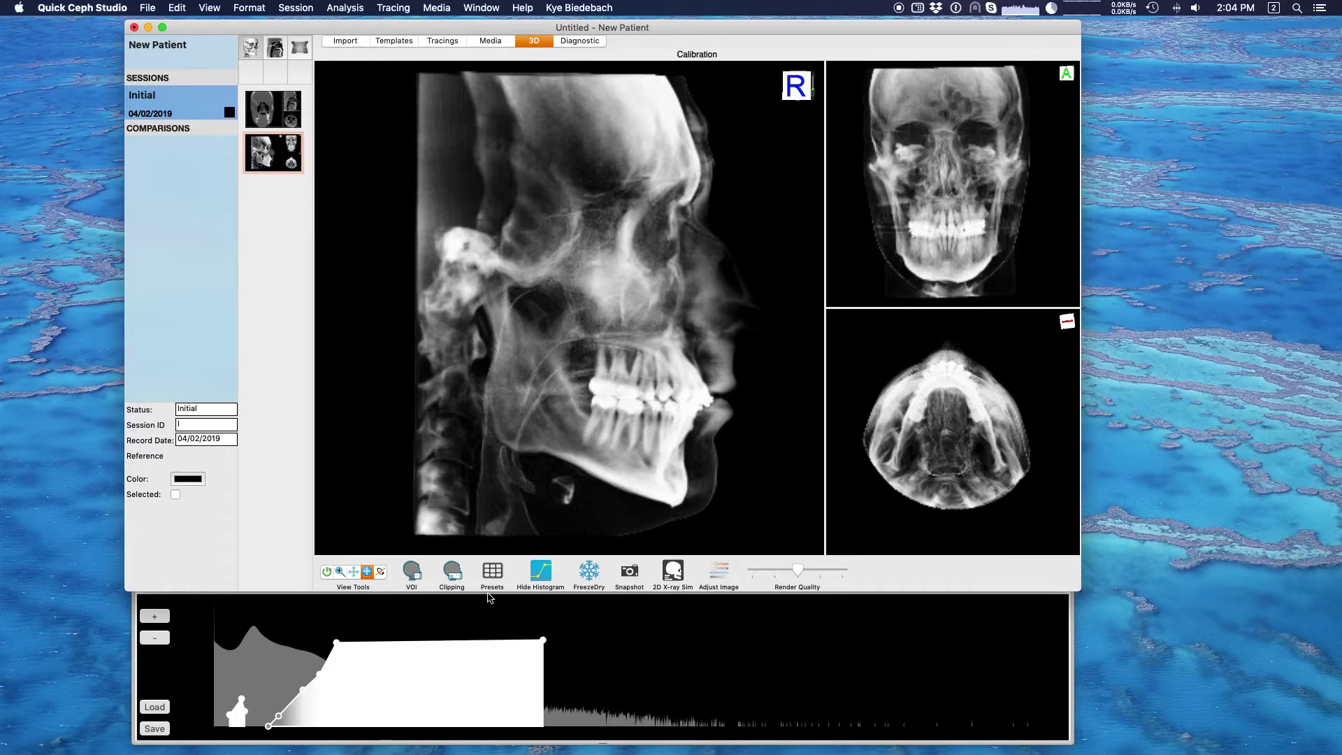
- Reapply Bone-Skin 5 and reshape the curve's lower-left control points
click(491, 571)
click(508, 318)
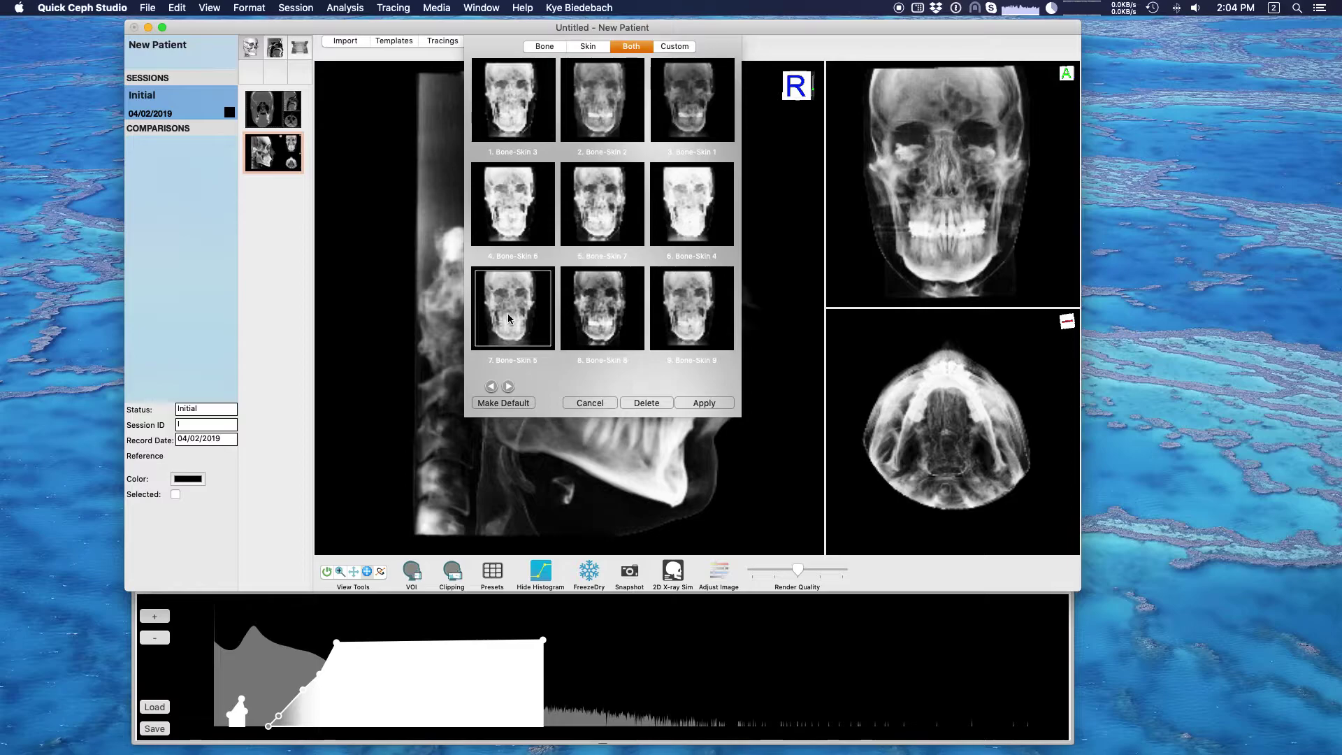
click(704, 402)
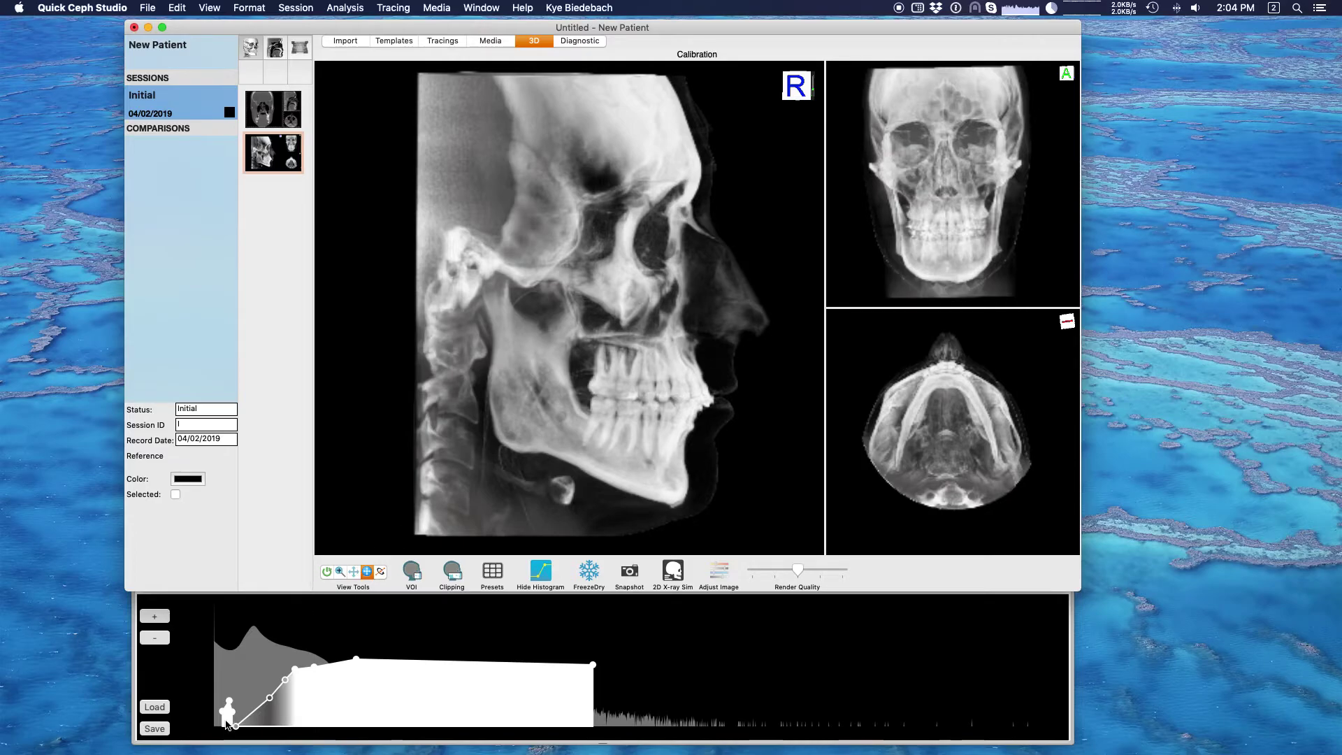
mouse_move(222, 711)
mouse_down()
mouse_move(223, 737)
mouse_move(220, 726)
mouse_up()
drag(223, 716, 229, 723)
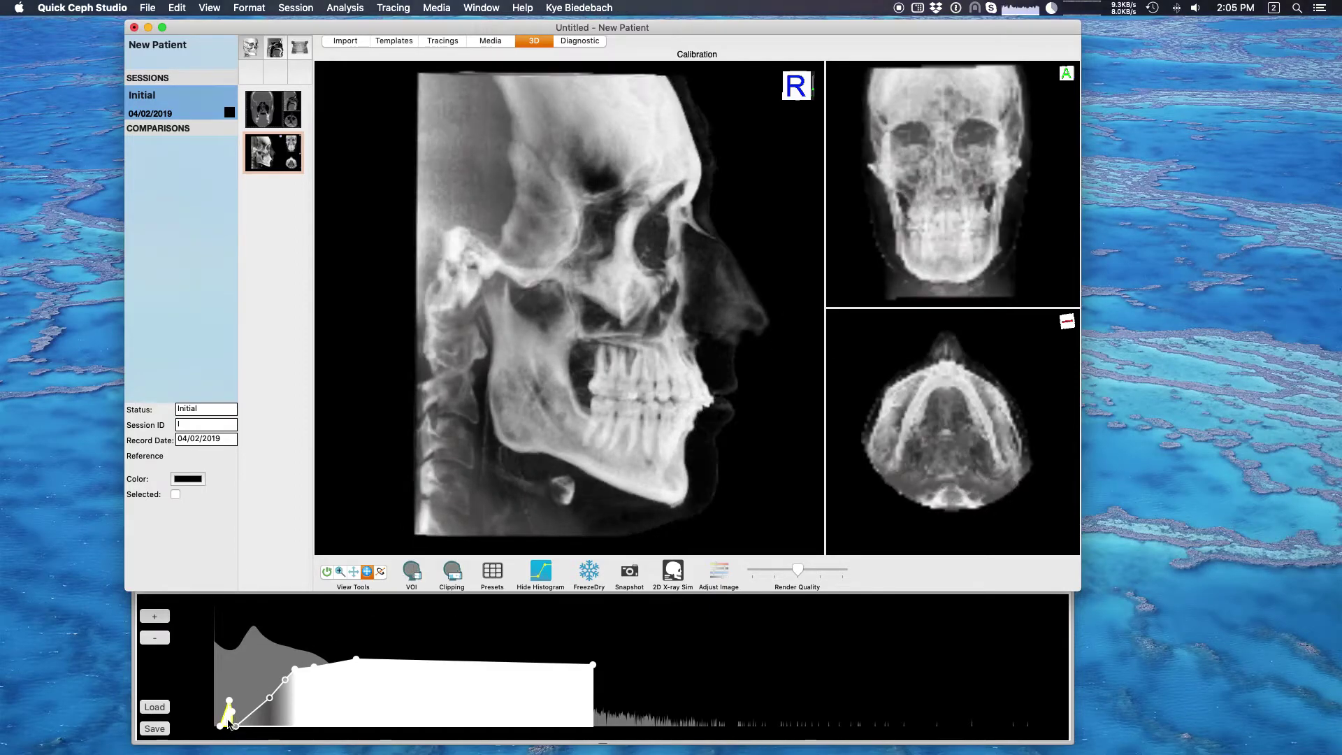
- Colour the small histogram peak cyan (teal) in the Colors wheel
double_click(228, 723)
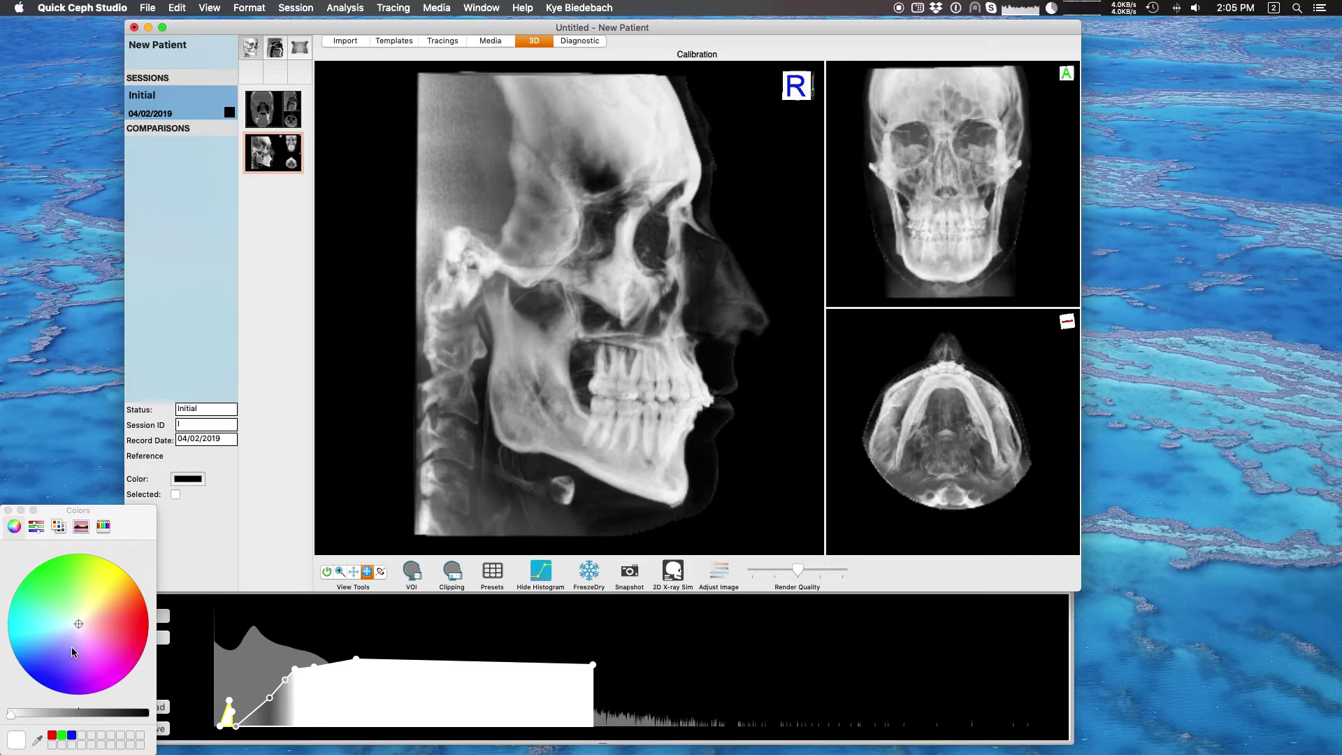
drag(78, 623, 10, 624)
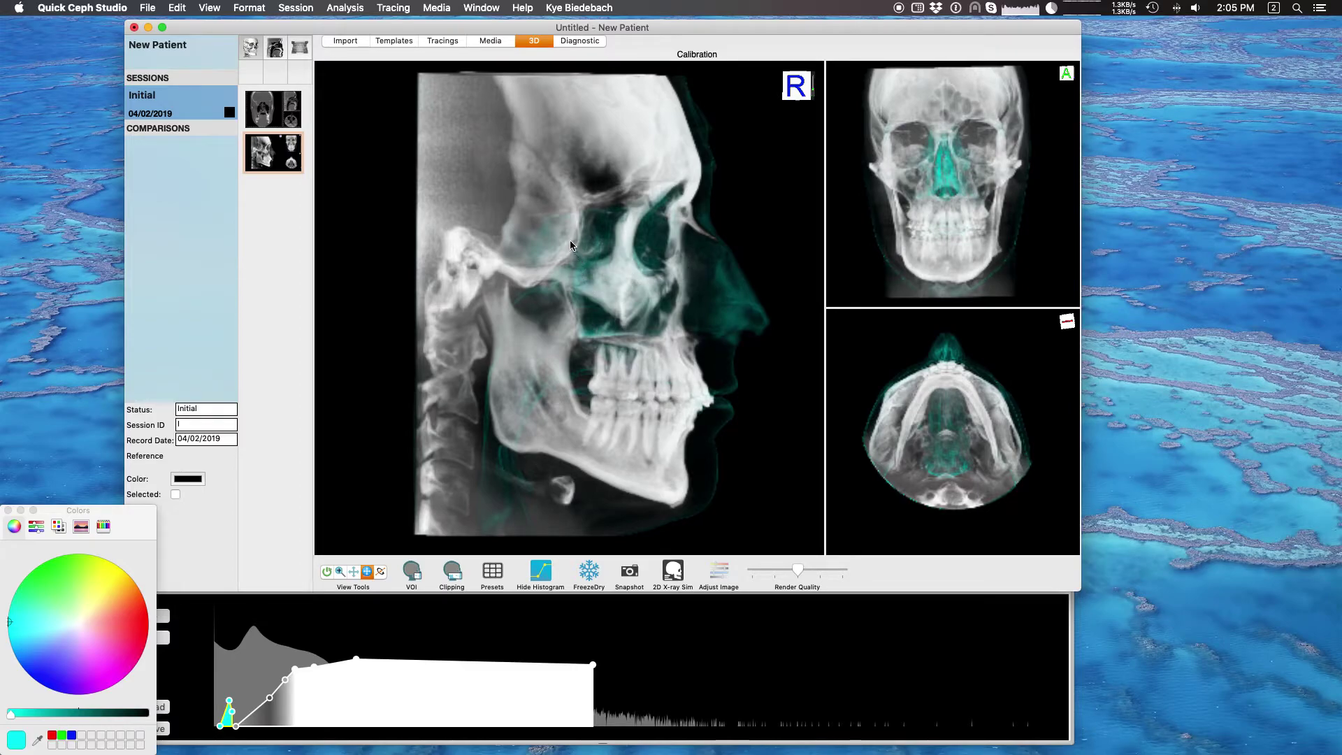
click(8, 510)
- Colour the large shape's ramp points red and stretch the red gradient along the curve
click(288, 708)
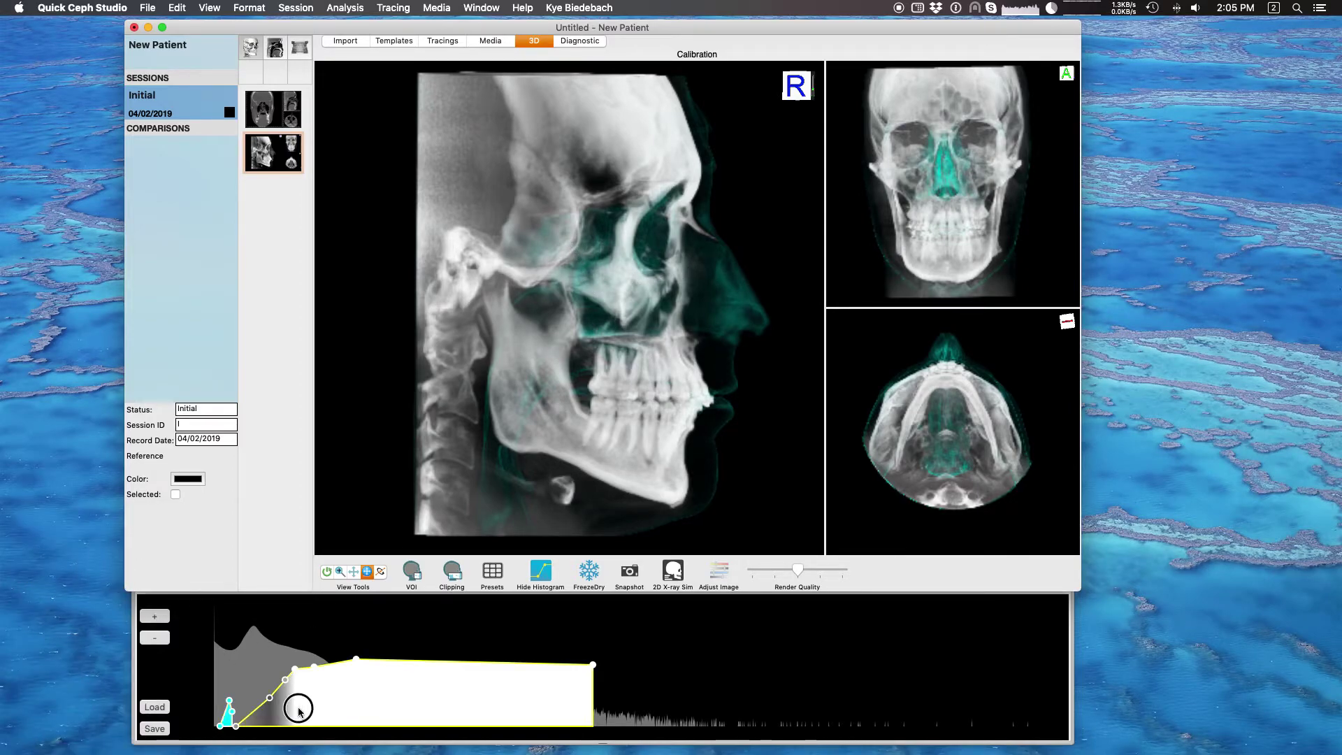
click(237, 725)
double_click(236, 725)
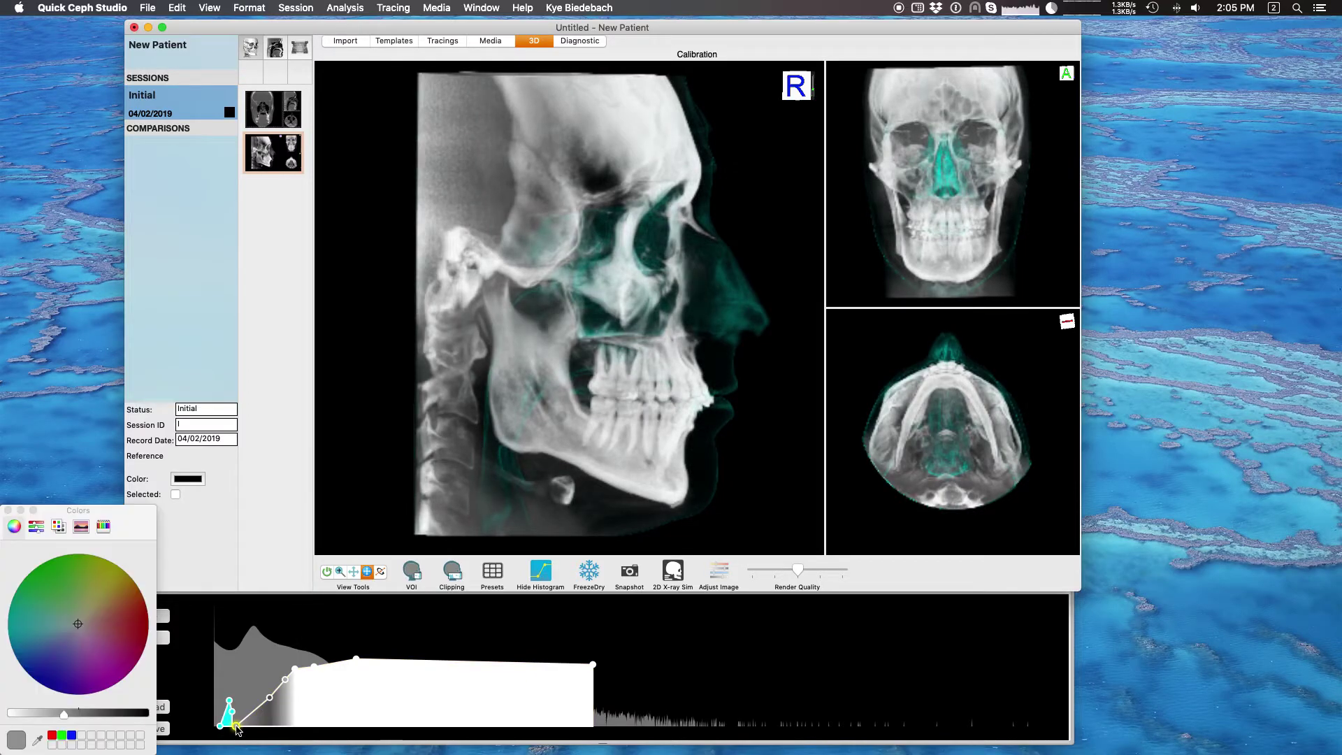
click(125, 615)
click(270, 698)
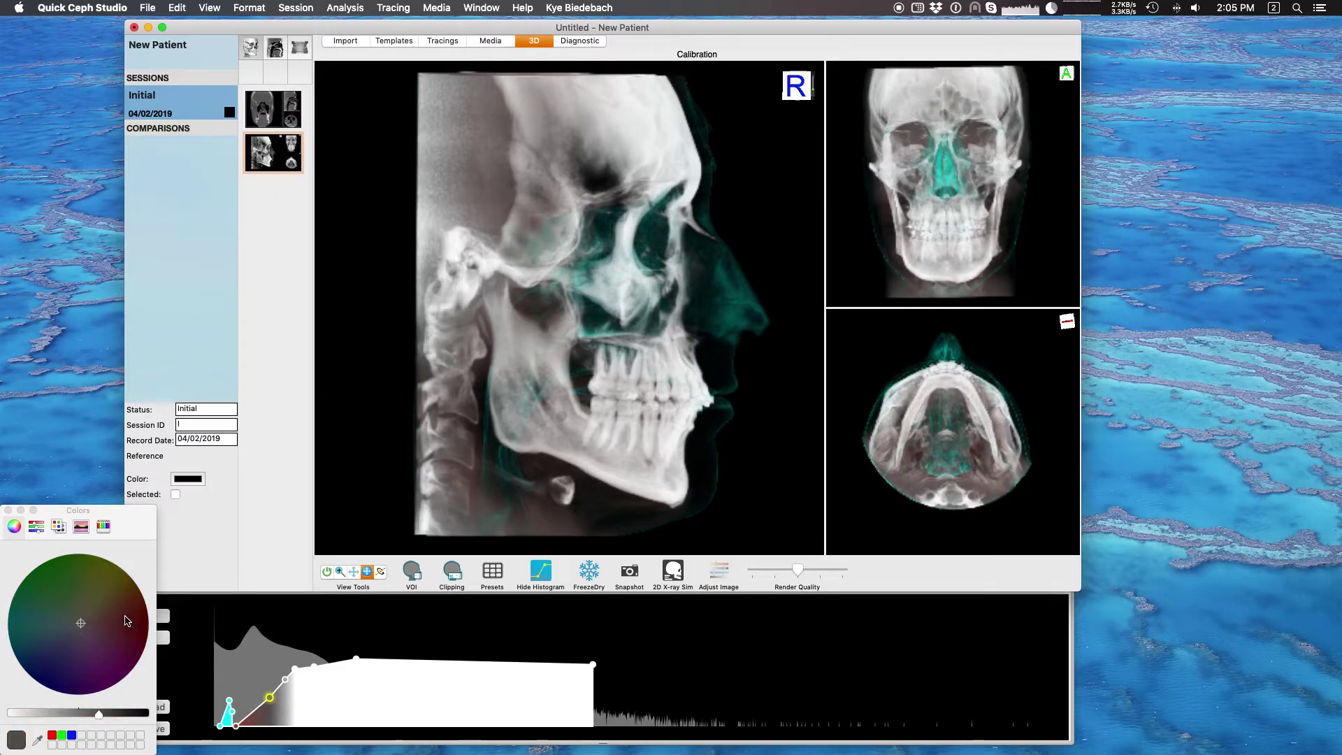
click(286, 680)
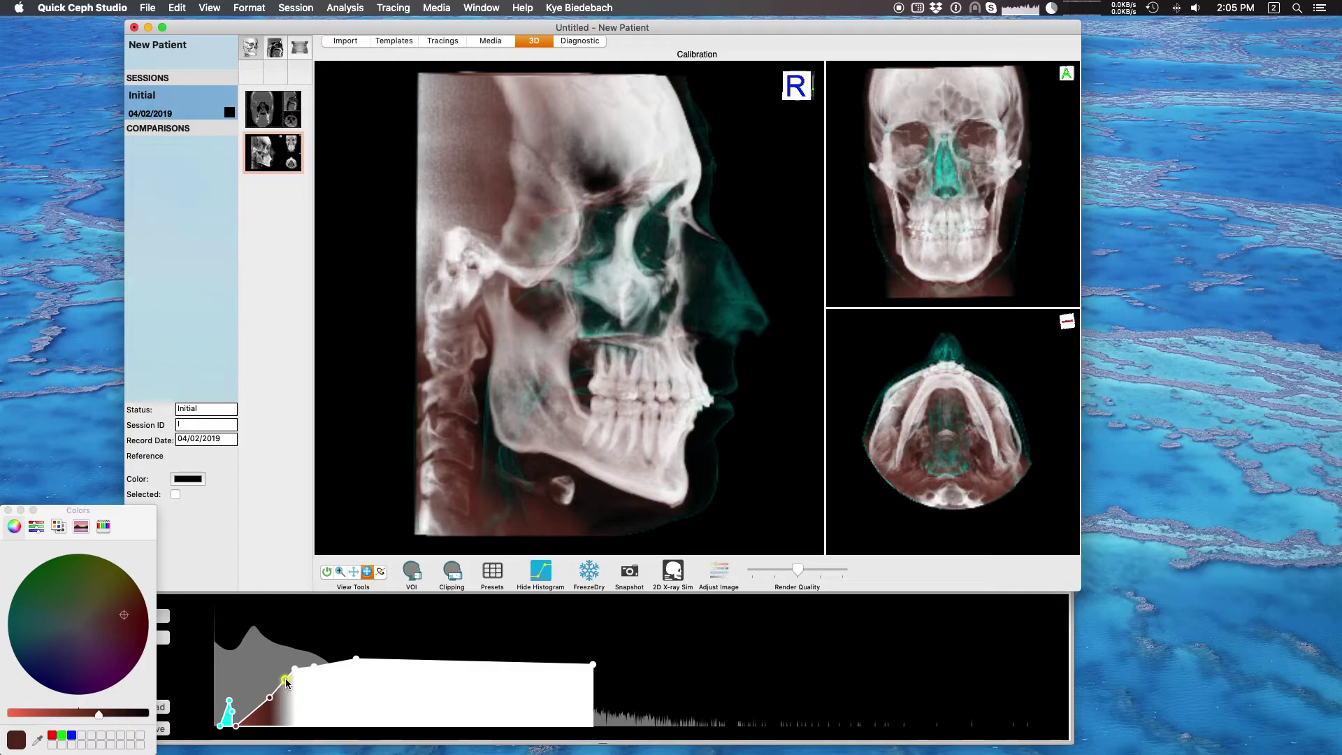
click(121, 615)
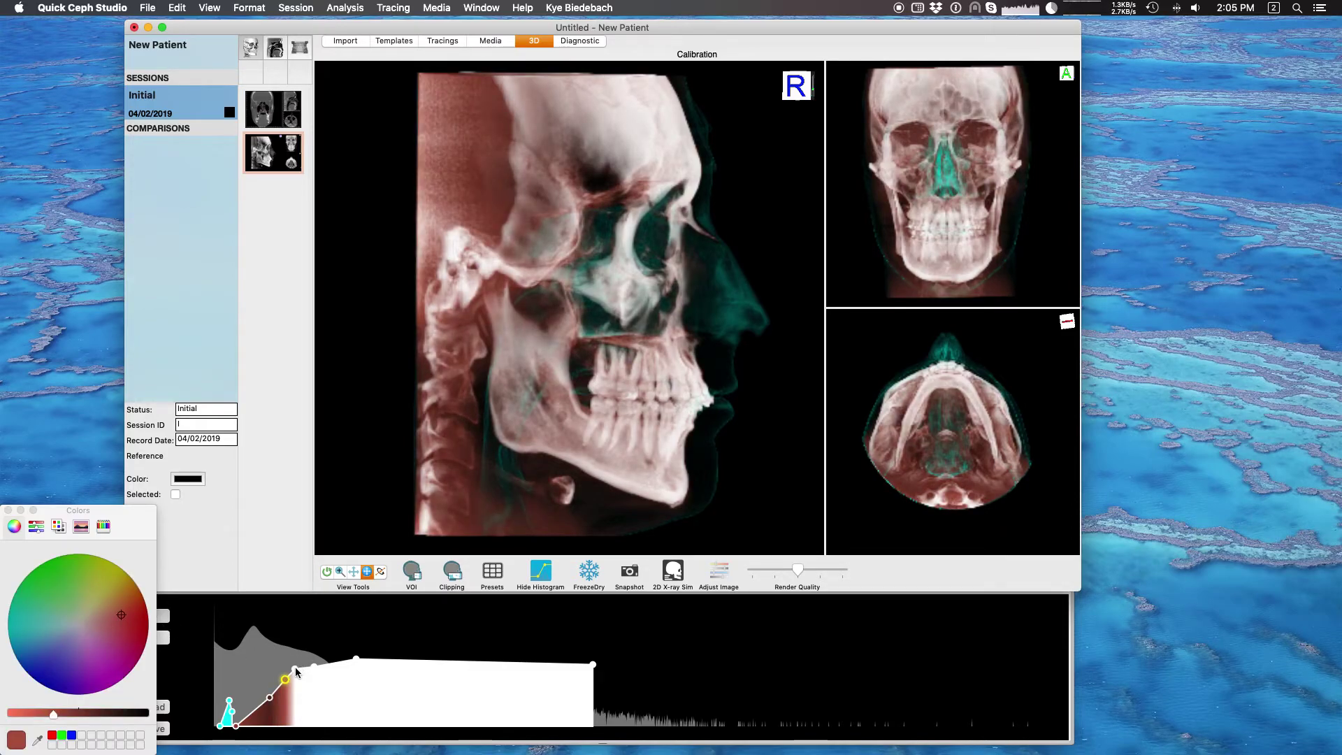
drag(297, 668, 273, 711)
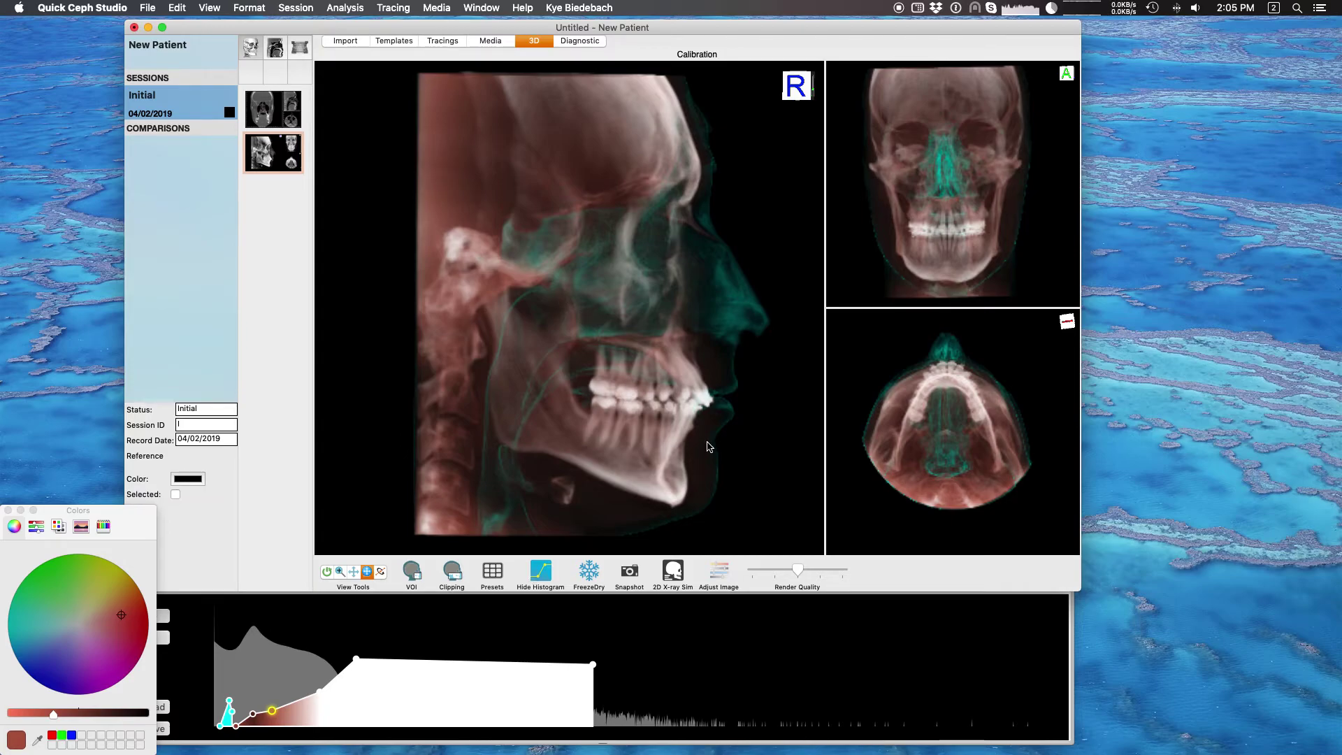
- Lower the curve's upper-left point to make the bone translucent, then close the Colors panel
mouse_move(356, 662)
mouse_down()
mouse_move(366, 682)
mouse_move(338, 667)
mouse_up()
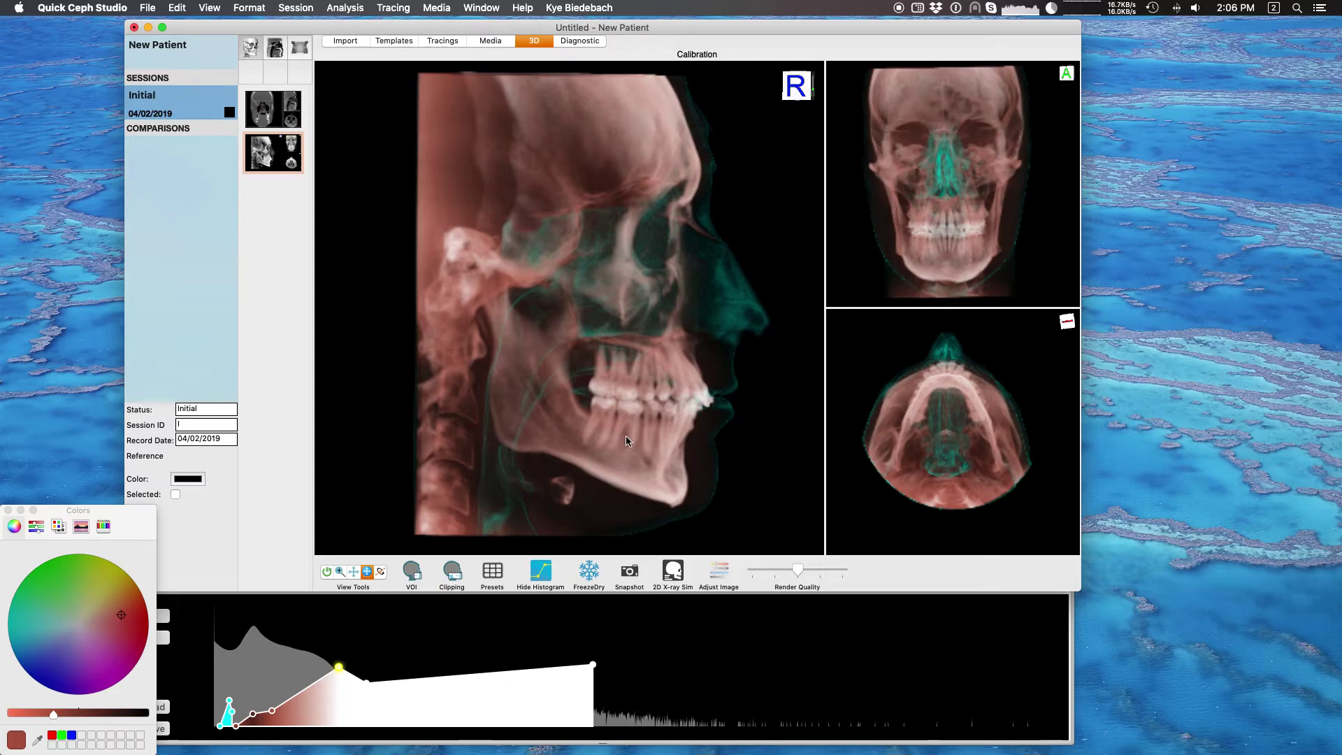
click(9, 510)
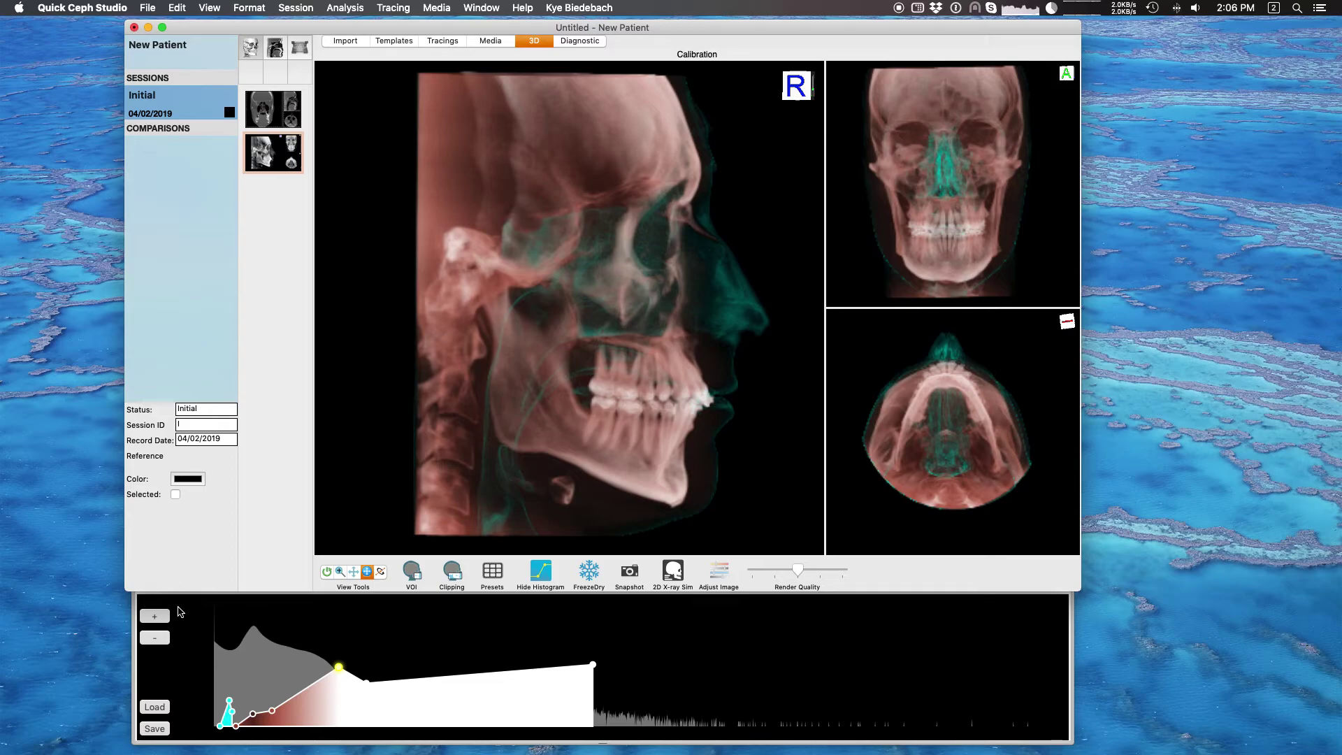
- Save the colouring as custom preset 'Demo Color Preset' and reopen Custom presets to verify
click(154, 729)
click(686, 49)
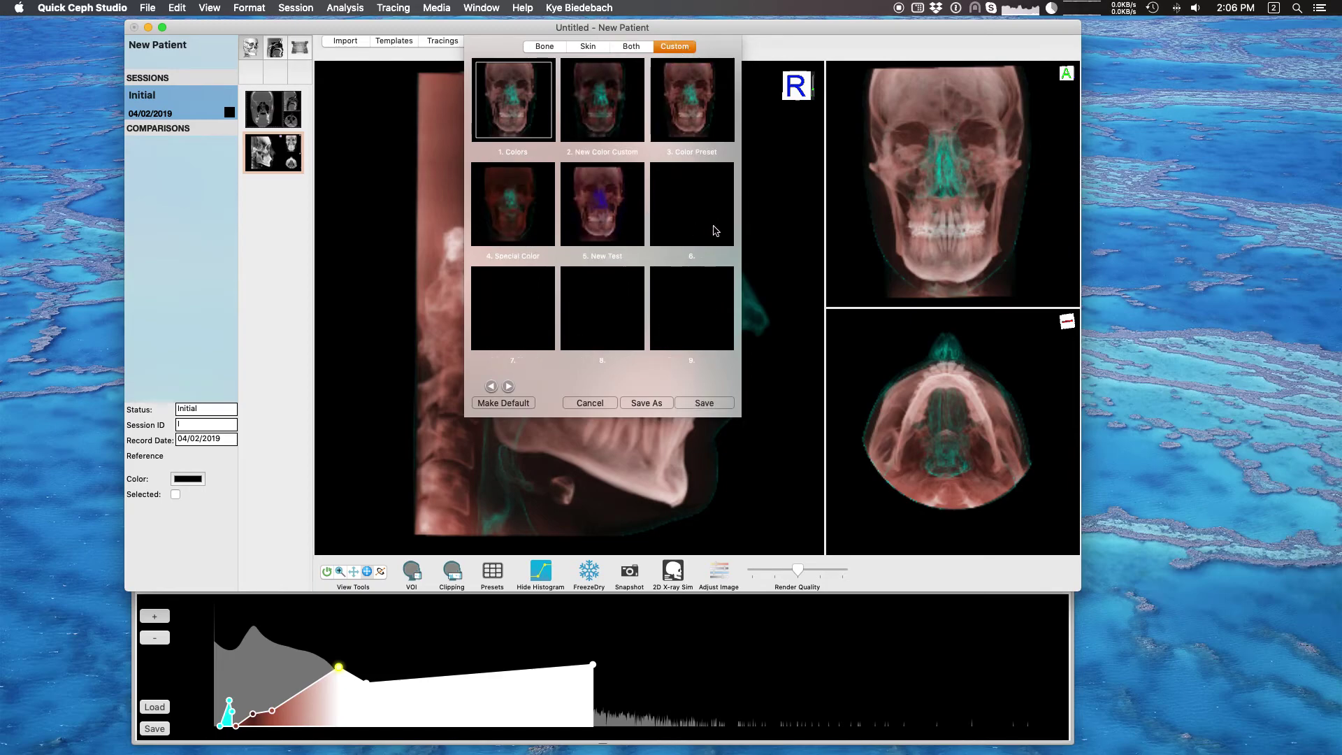
click(658, 401)
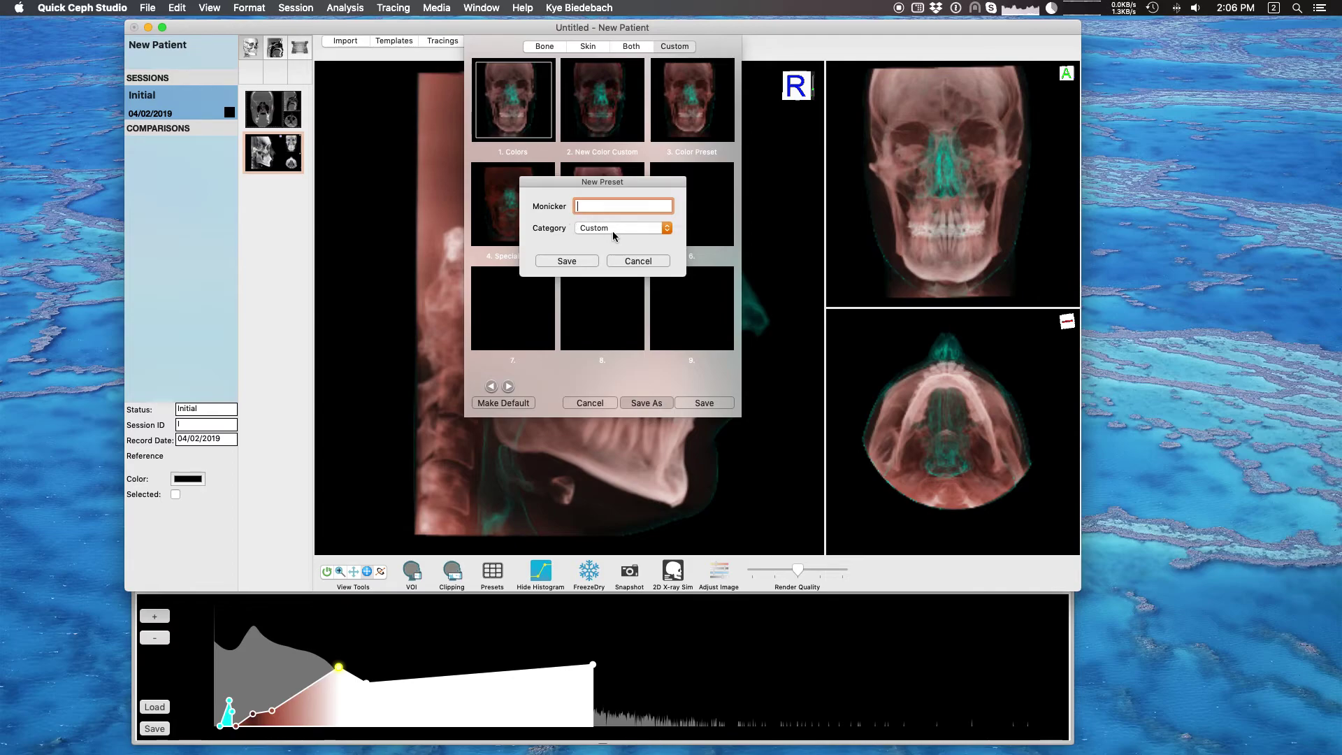
text(Demo Color Preset)
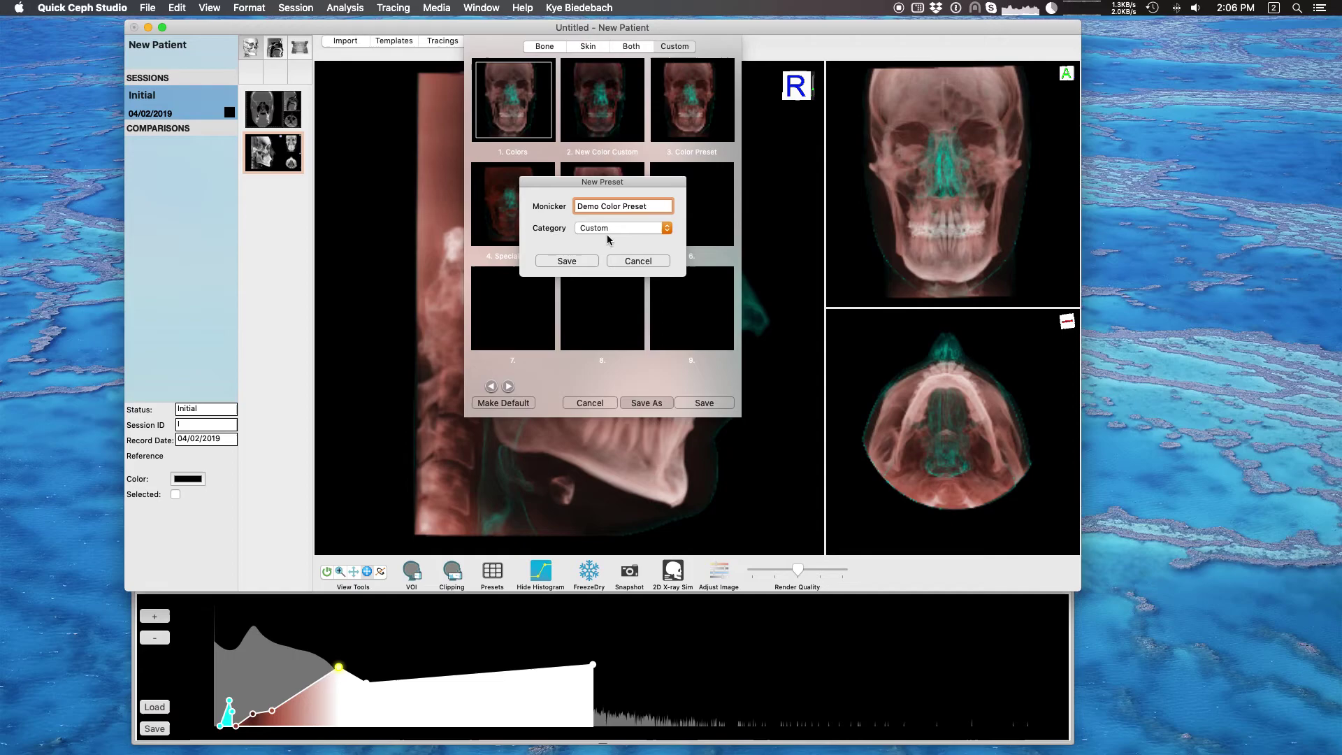
click(583, 261)
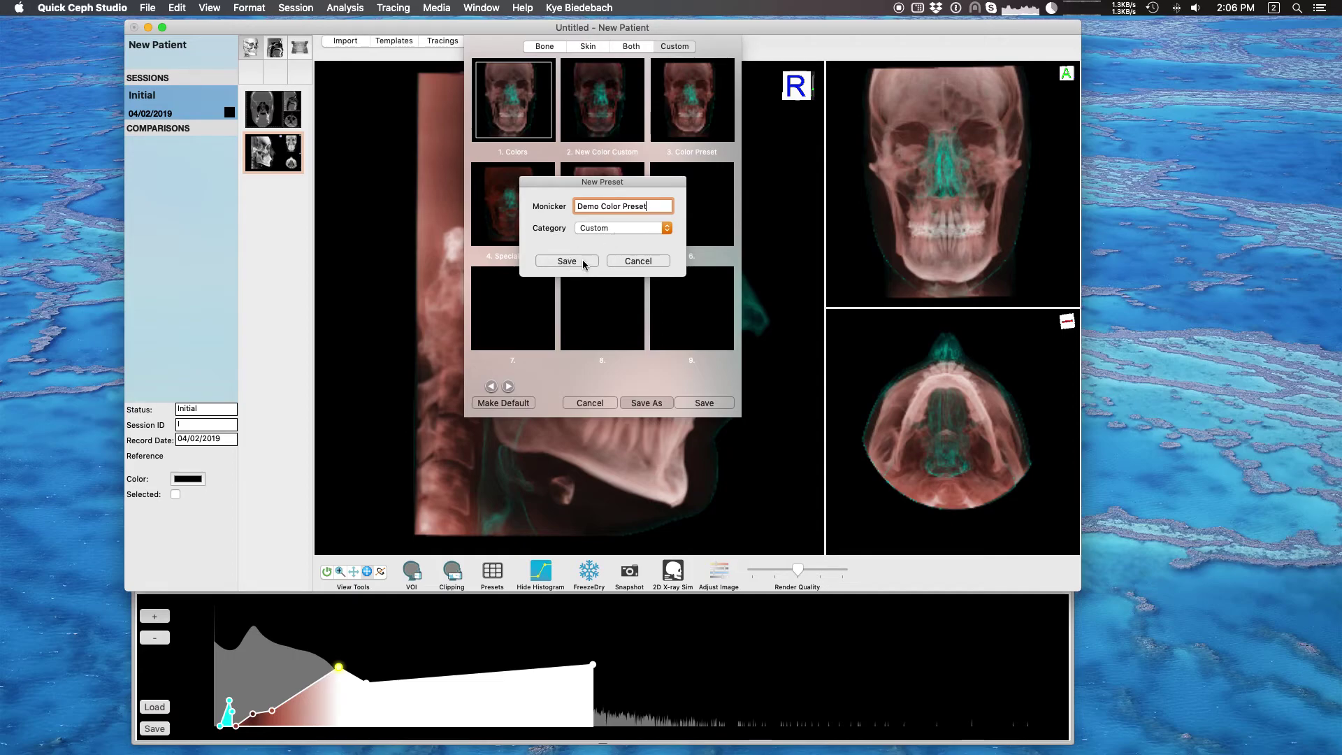
click(494, 575)
click(669, 48)
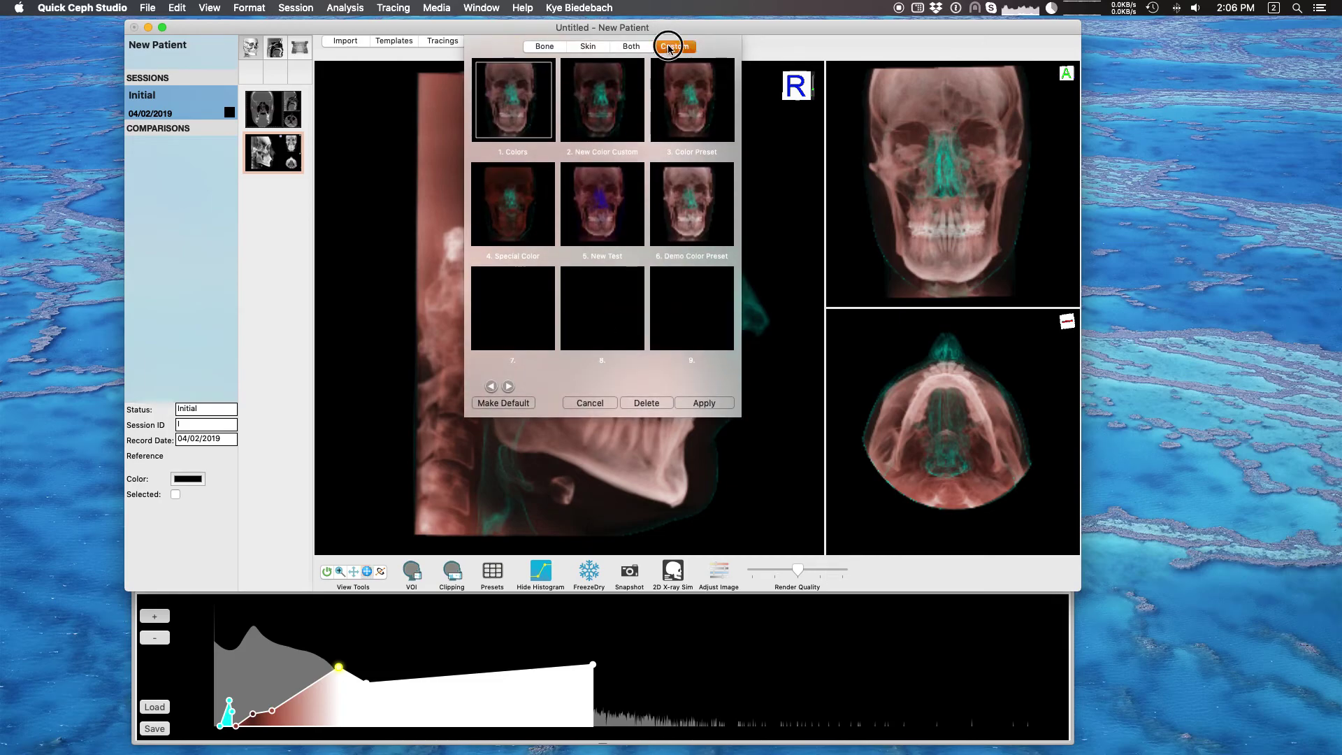
- Select the Demo Color Preset thumbnail, then cancel out of the Presets dialog
click(704, 220)
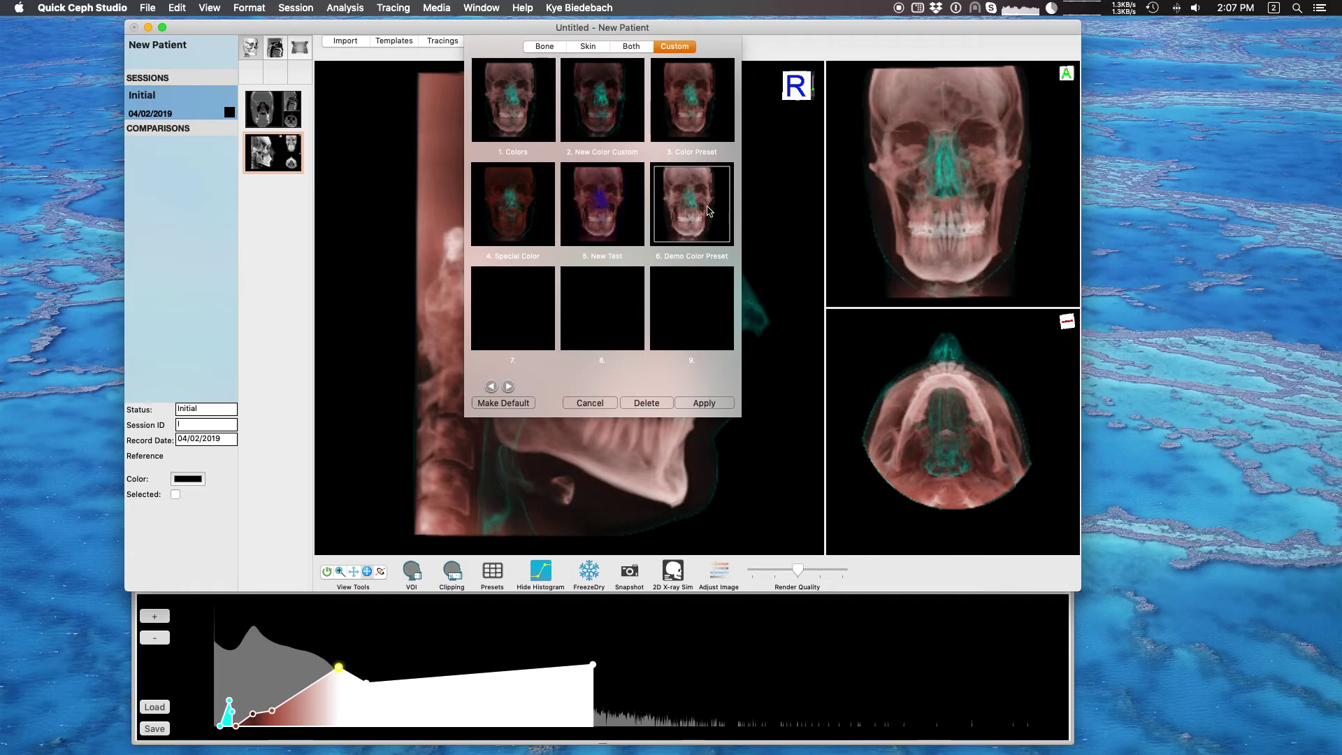
click(609, 403)
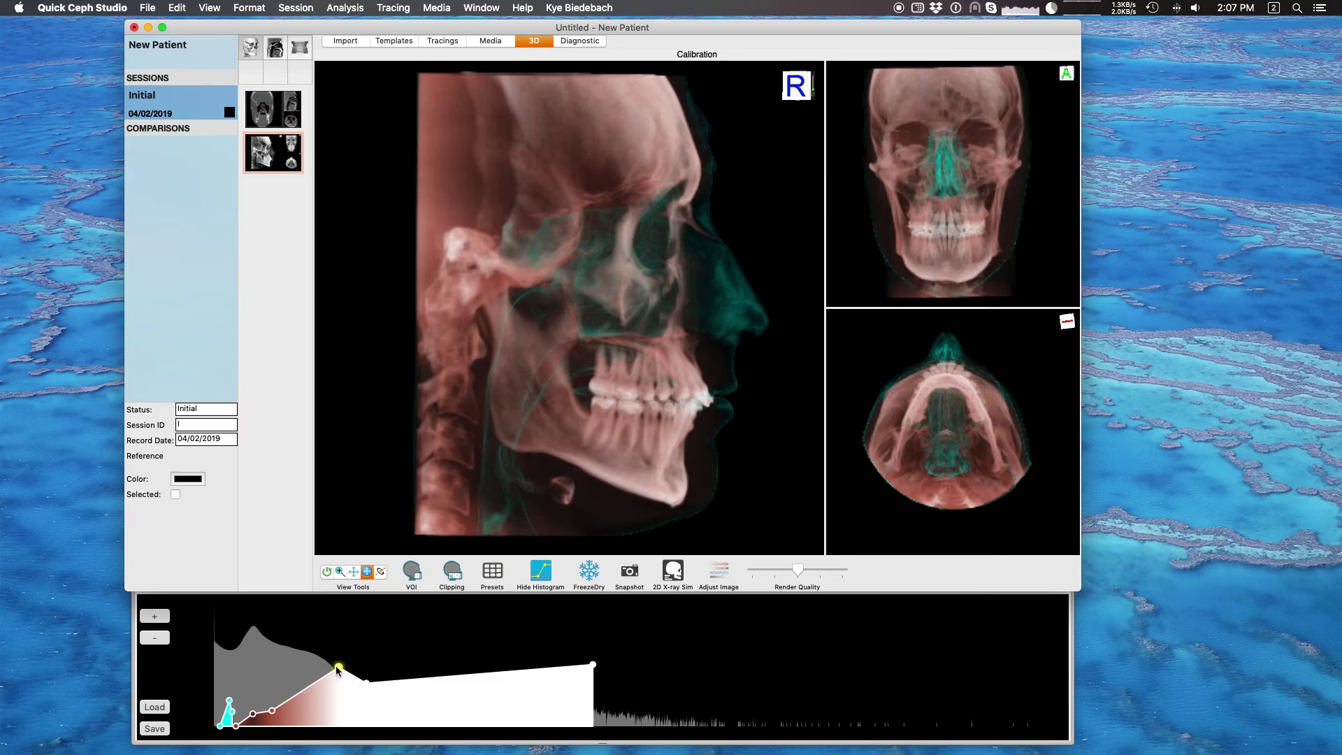
click(353, 711)
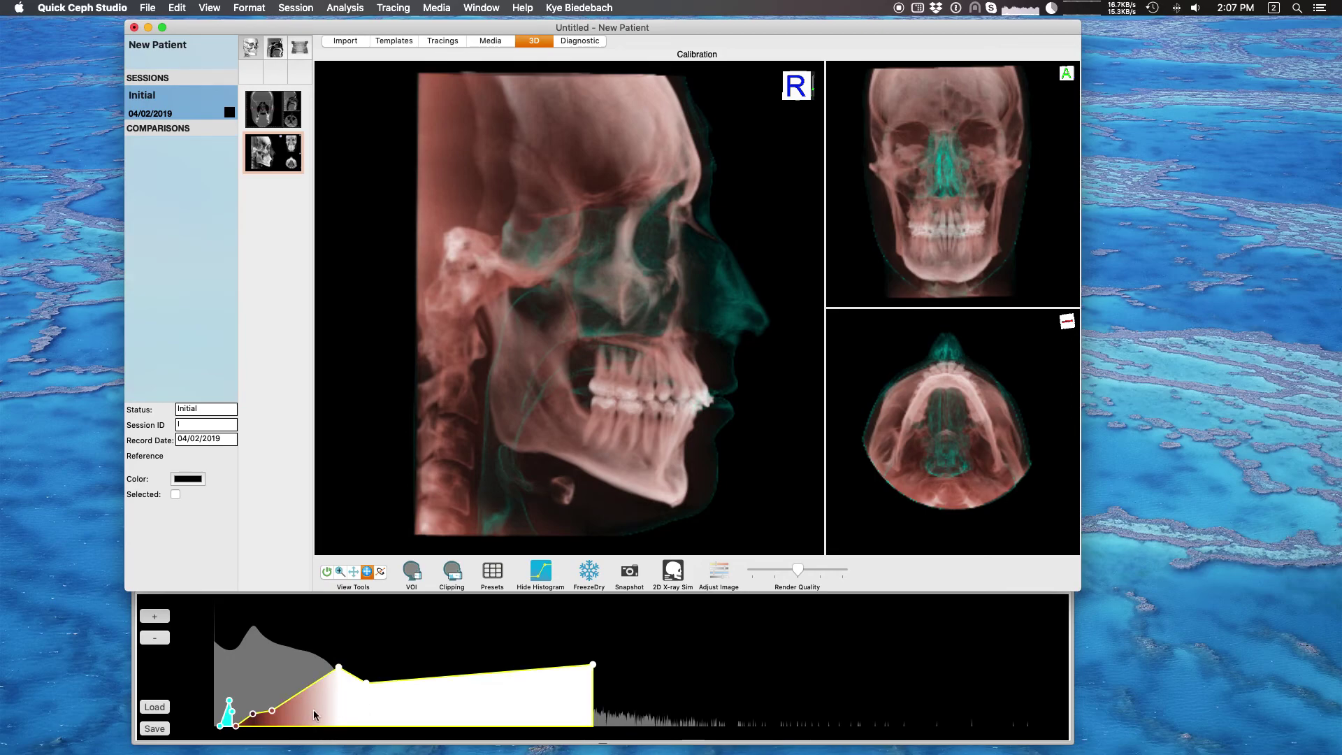